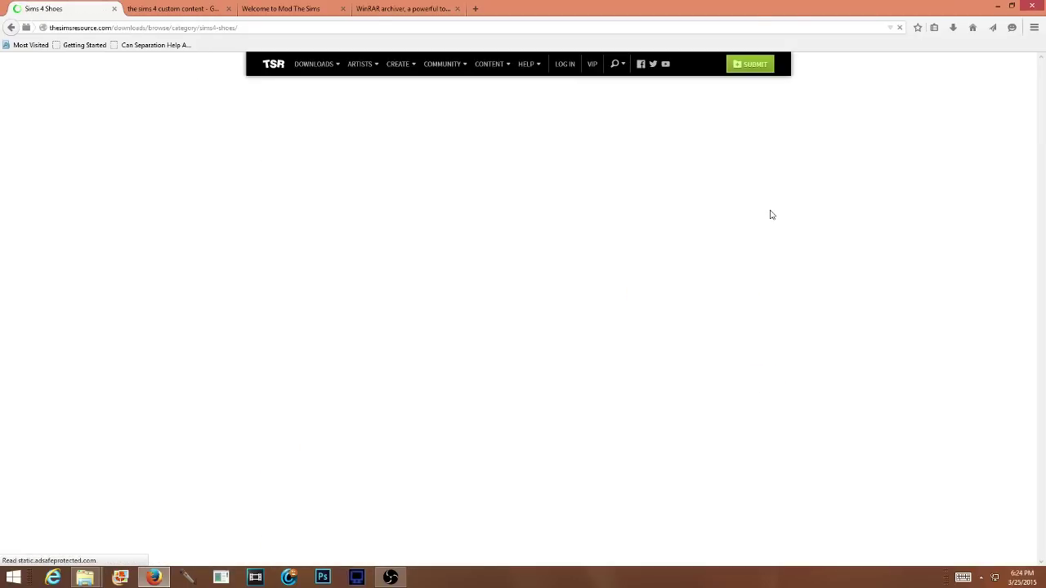
# Open the Rockstud Pumps item page and scroll through its description and details.
pyautogui.scroll(-2, 818, 294)
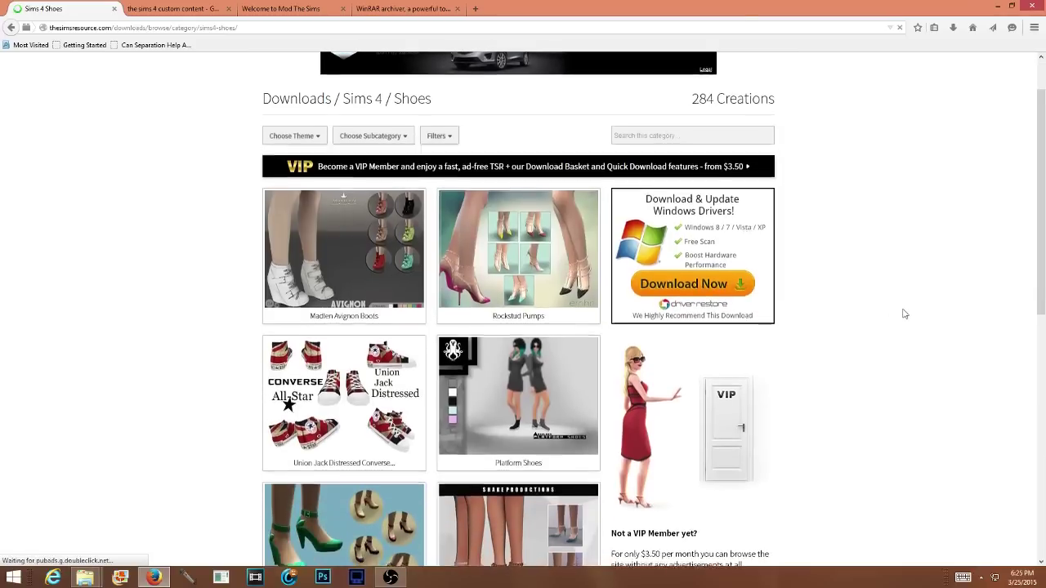
pyautogui.click(533, 251)
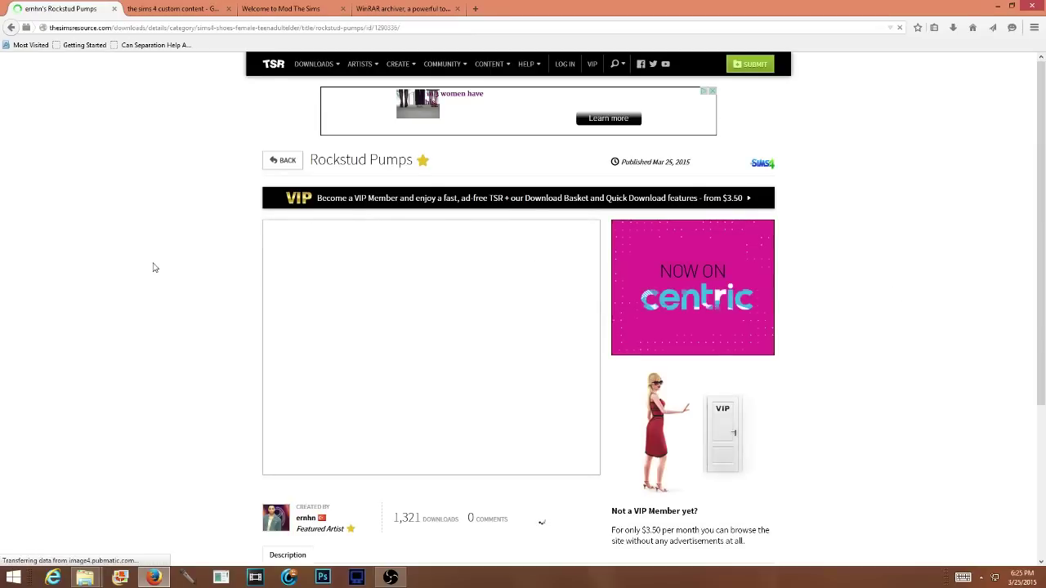
pyautogui.scroll(-4, 153, 268)
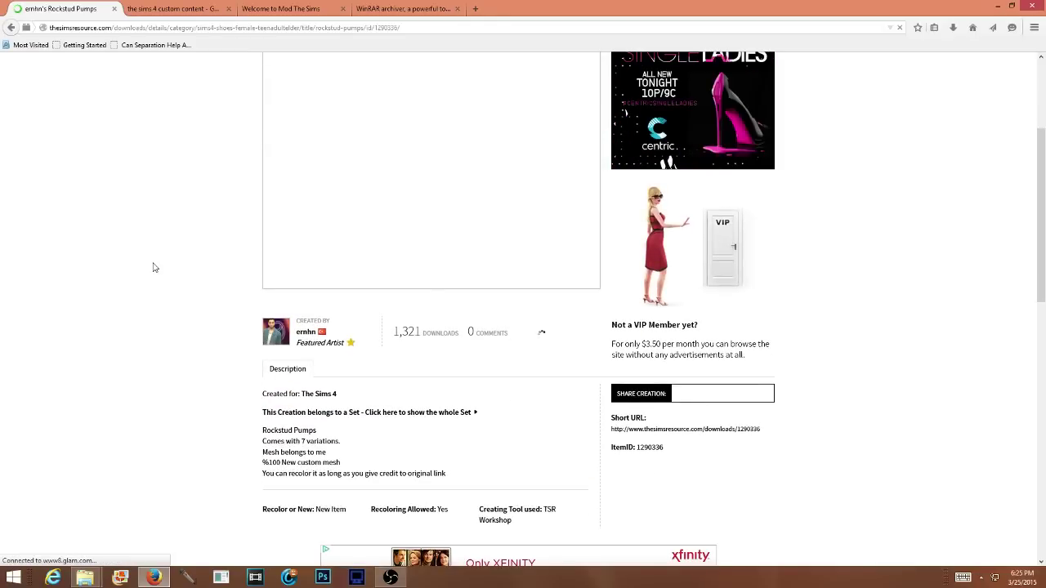
pyautogui.scroll(3, 586, 204)
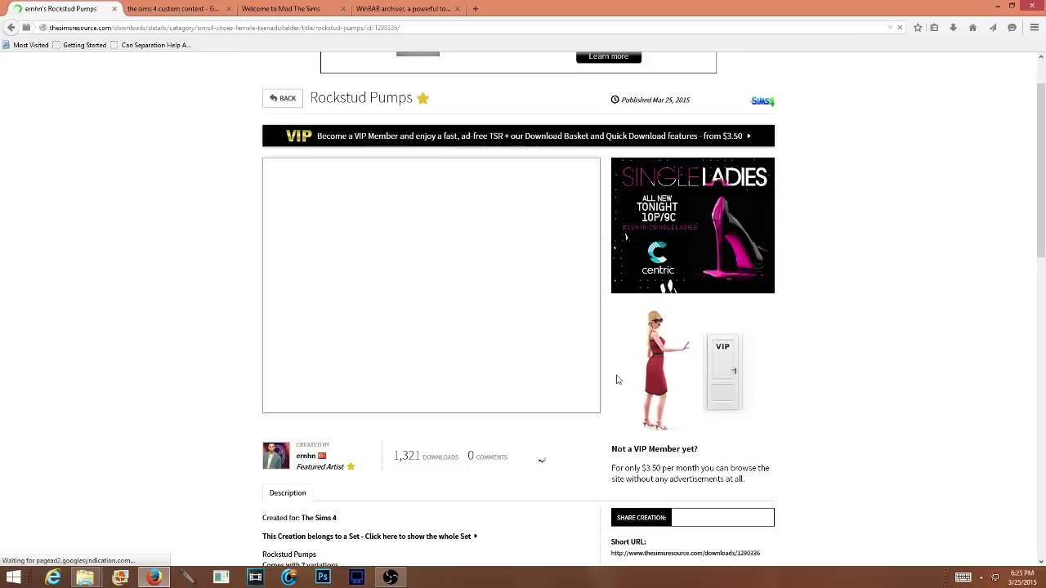
pyautogui.scroll(-3, 583, 380)
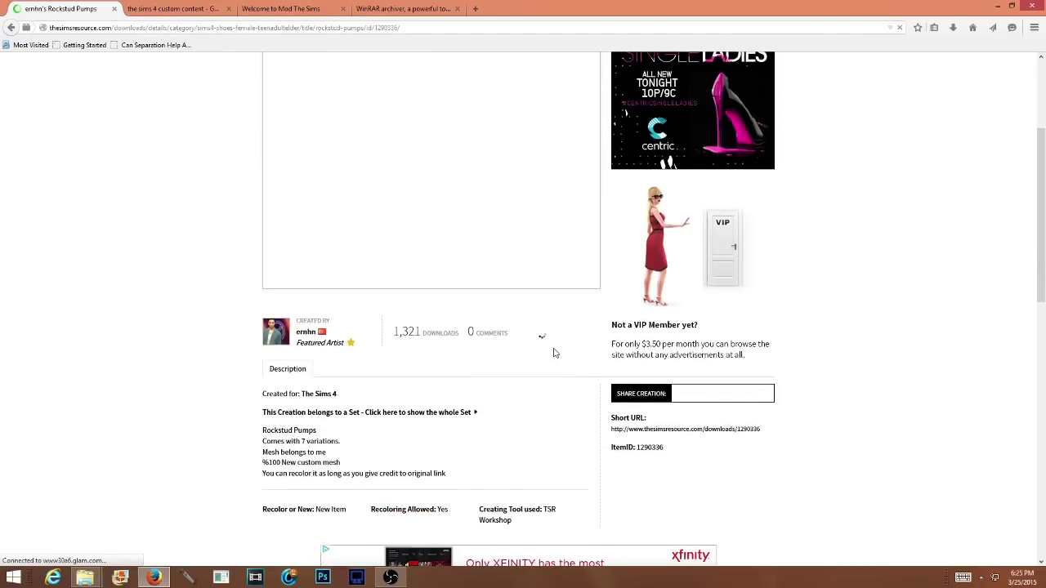
pyautogui.scroll(-3, 556, 327)
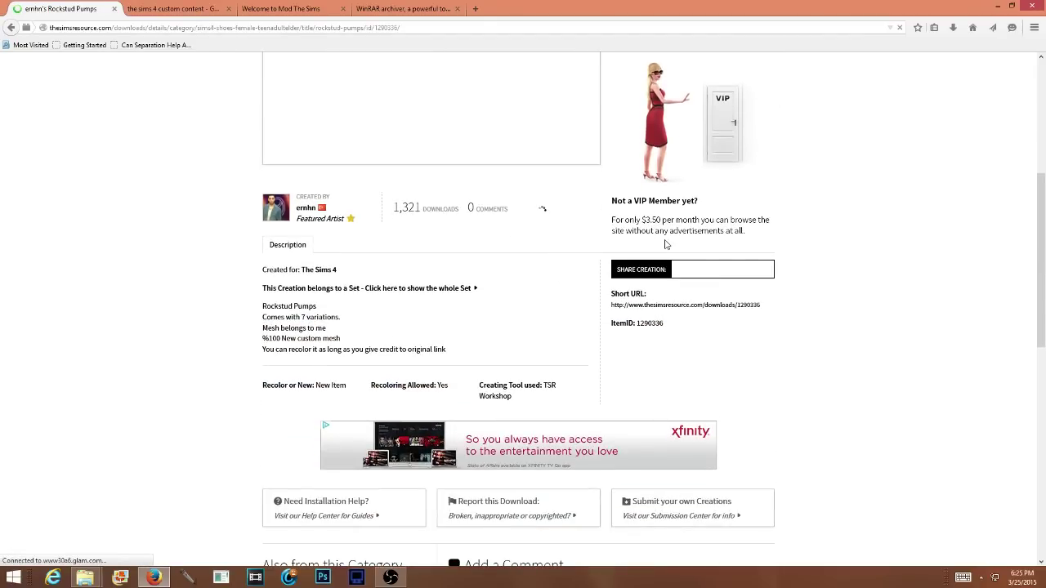
pyautogui.scroll(8, 604, 274)
pyautogui.scroll(-5, 572, 384)
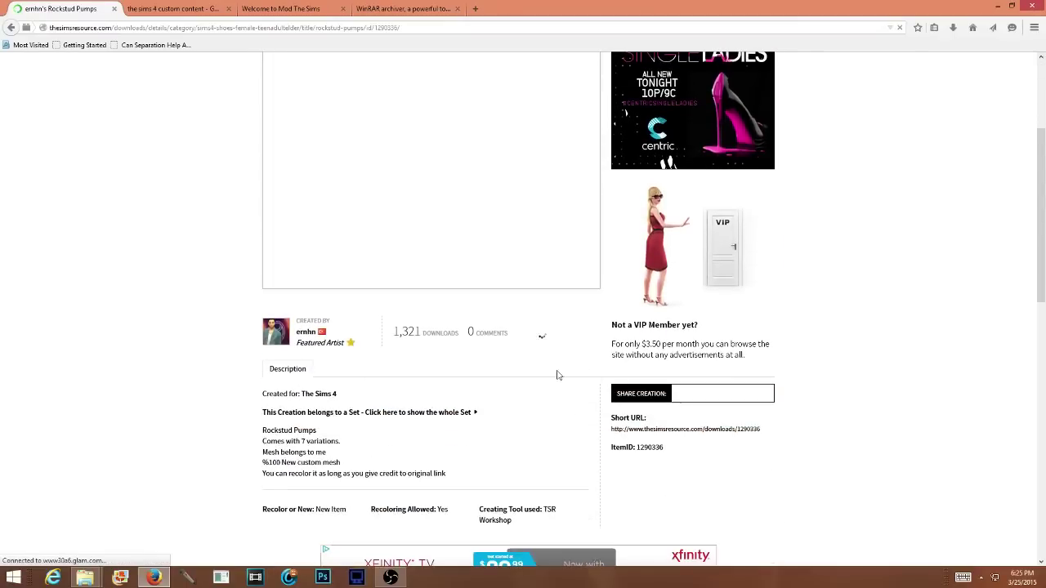
pyautogui.scroll(4, 735, 357)
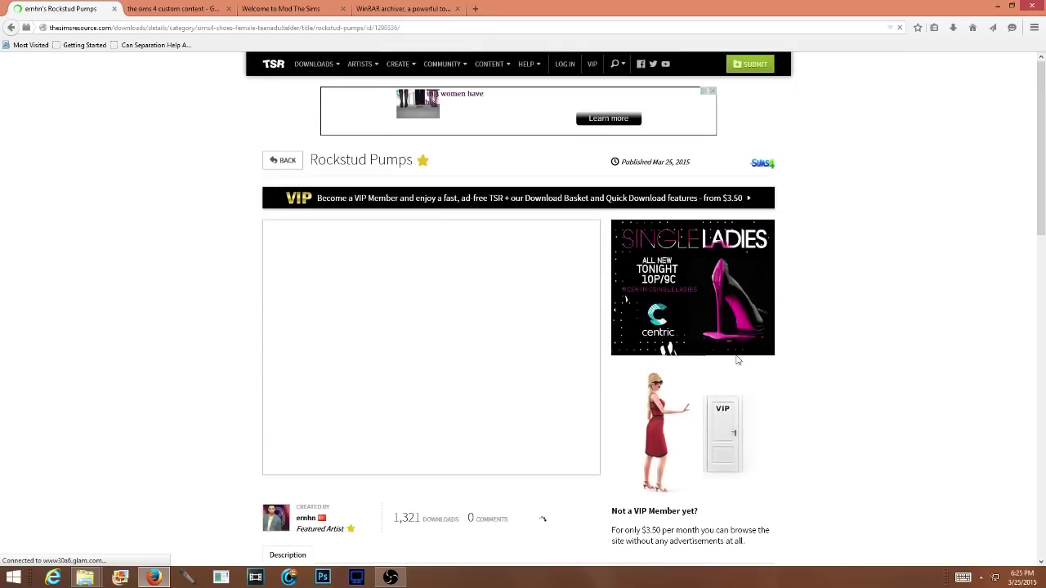
pyautogui.scroll(-3, 343, 224)
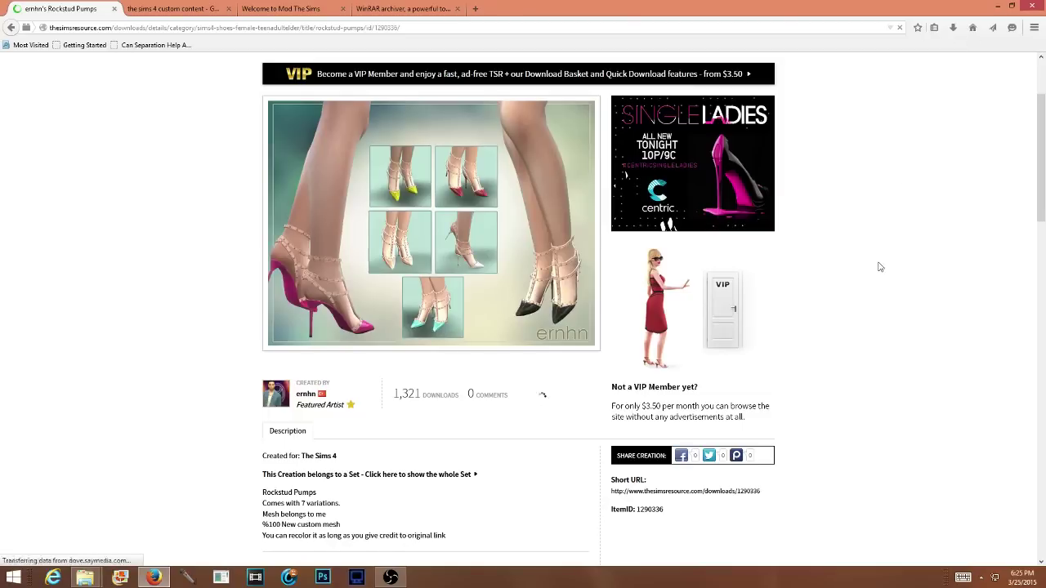
pyautogui.scroll(-3, 880, 237)
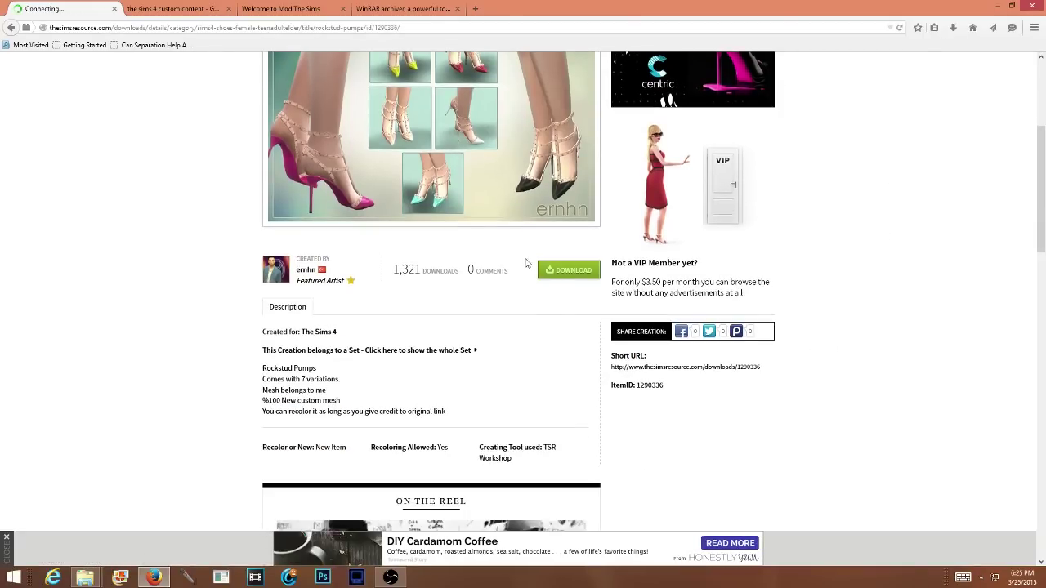
pyautogui.scroll(2, 578, 282)
pyautogui.scroll(2, 768, 323)
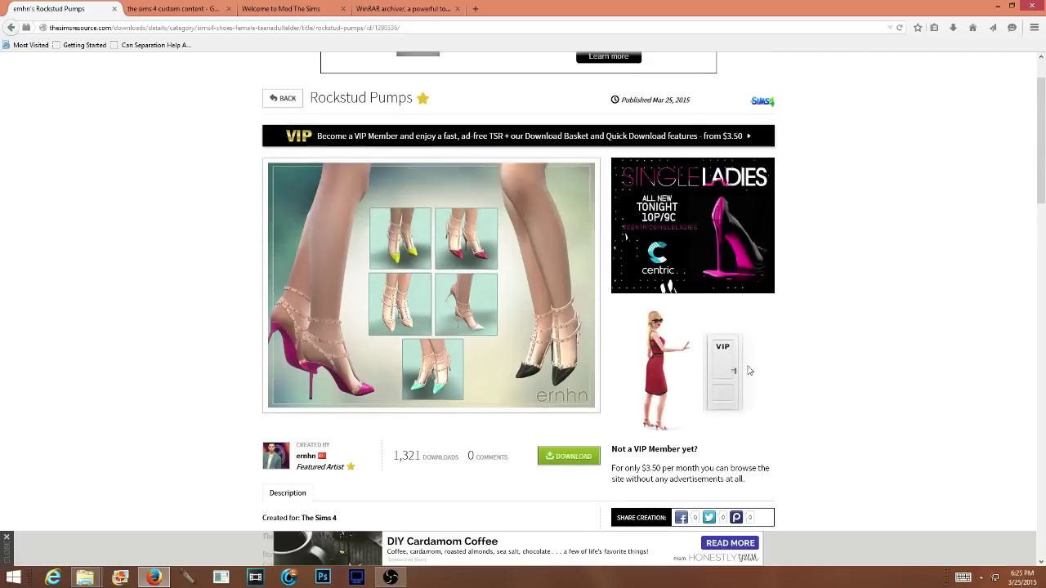
pyautogui.scroll(-2, 654, 359)
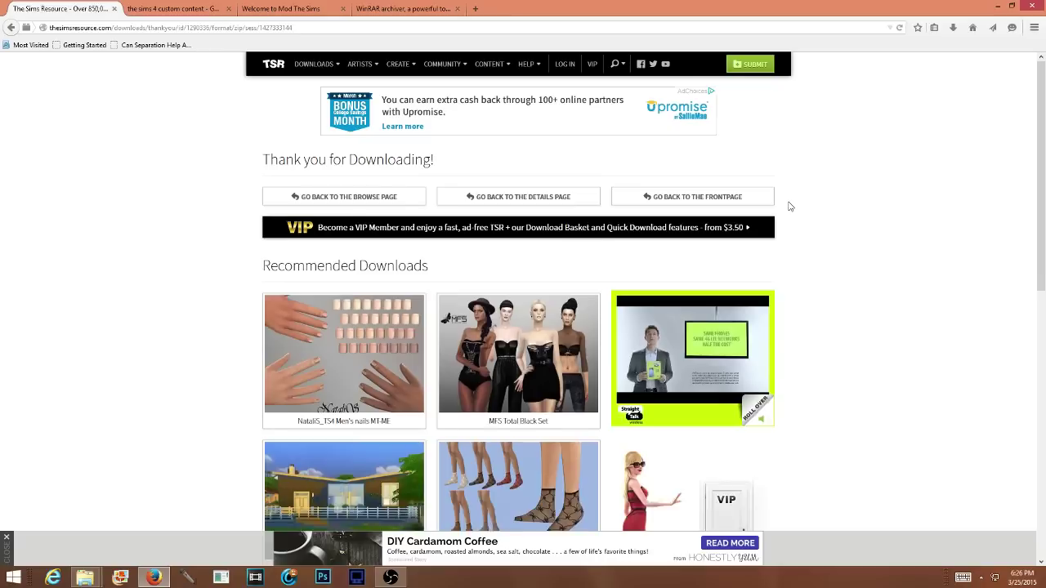
# Show ERNHN_RockStudPumps2.package in Firefox's downloads list and start dragging it out.
pyautogui.click(954, 29)
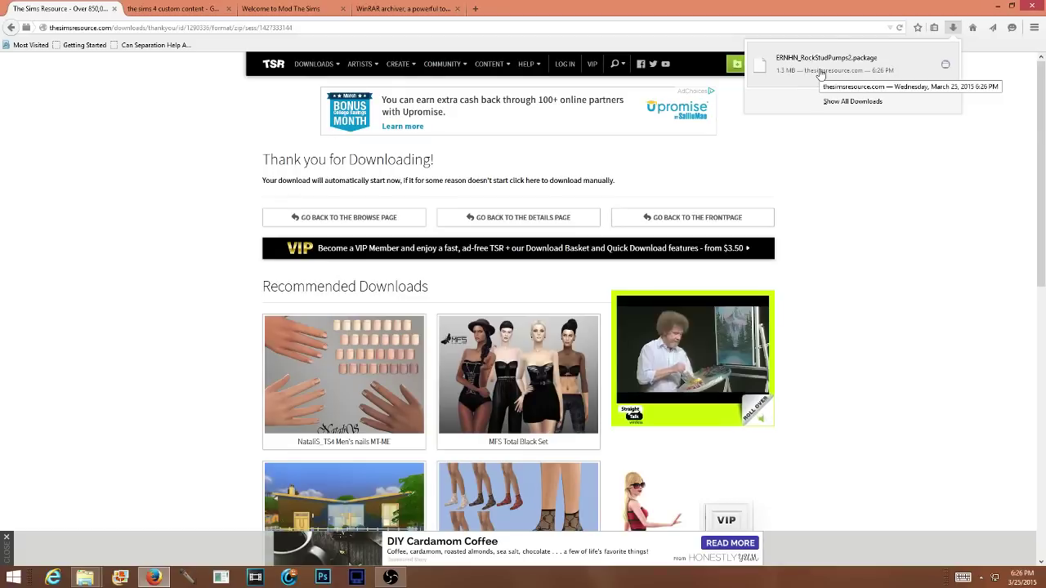
pyautogui.moveTo(822, 73); pyautogui.dragTo(956, 53)
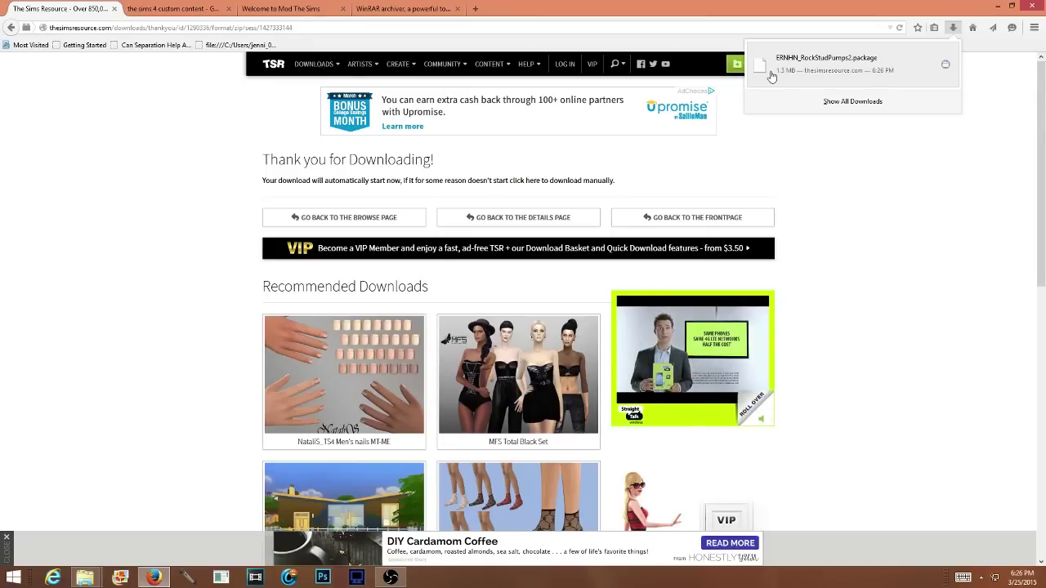
# Drag ERNHN_RockStudPumps2.package from the downloads list into the Sims 4 Mods folder.
pyautogui.click(902, 248)
pyautogui.scroll(-5, 902, 248)
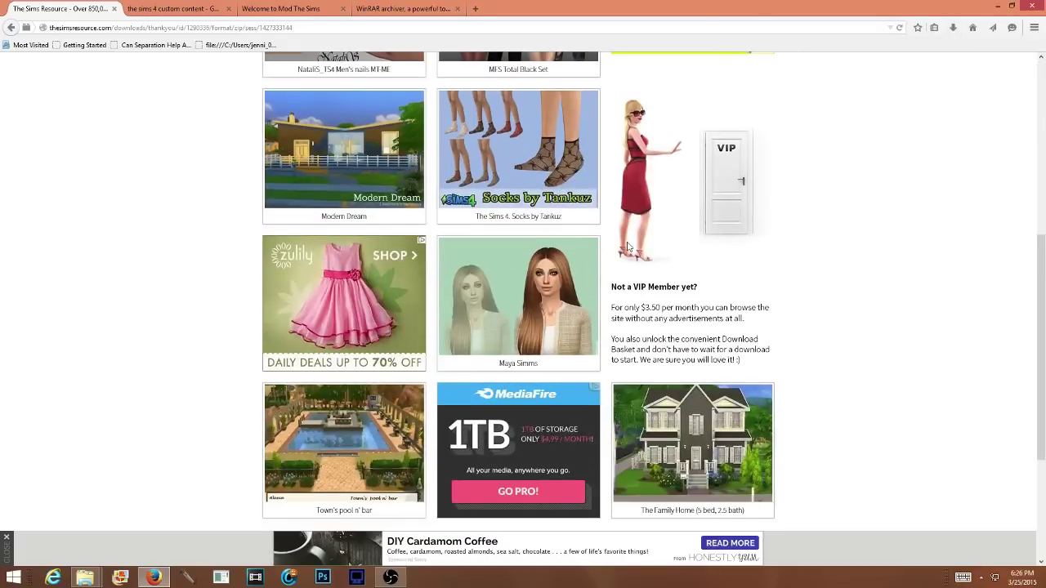
pyautogui.scroll(-3, 628, 246)
pyautogui.scroll(6, 918, 54)
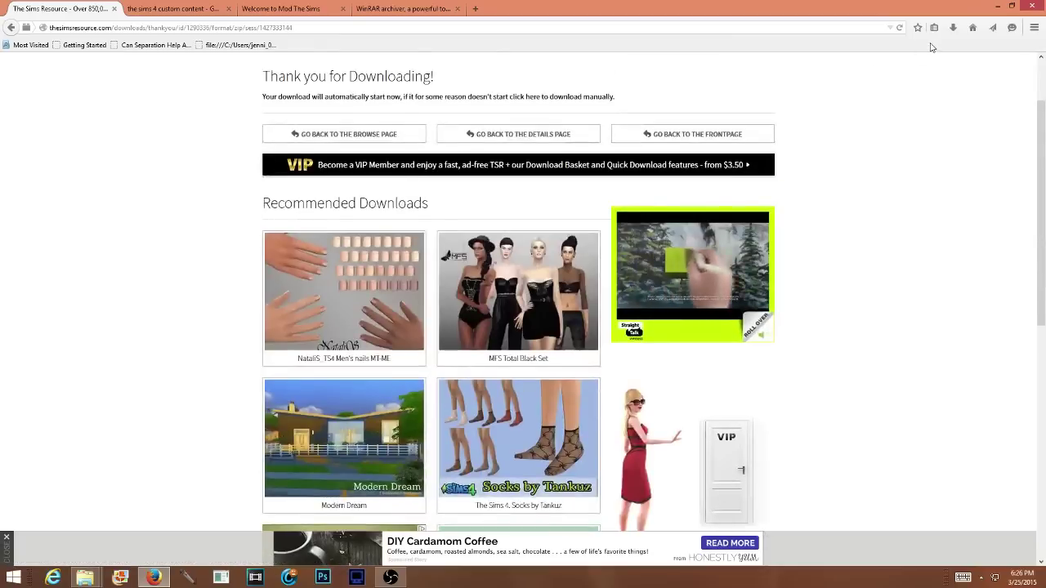
pyautogui.click(953, 27)
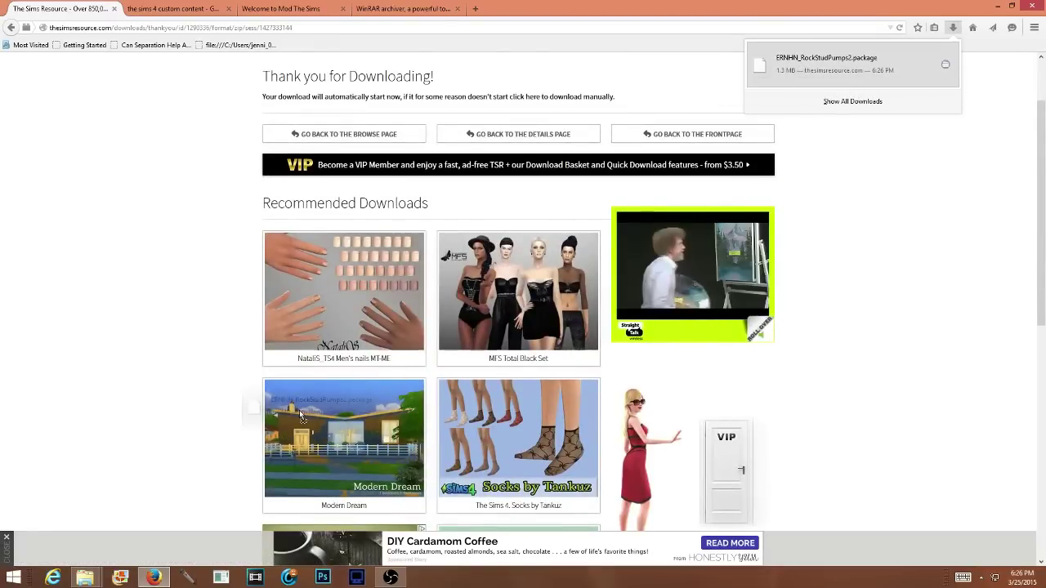
pyautogui.moveTo(90, 581); pyautogui.dragTo(224, 114)
pyautogui.doubleClick(221, 120)
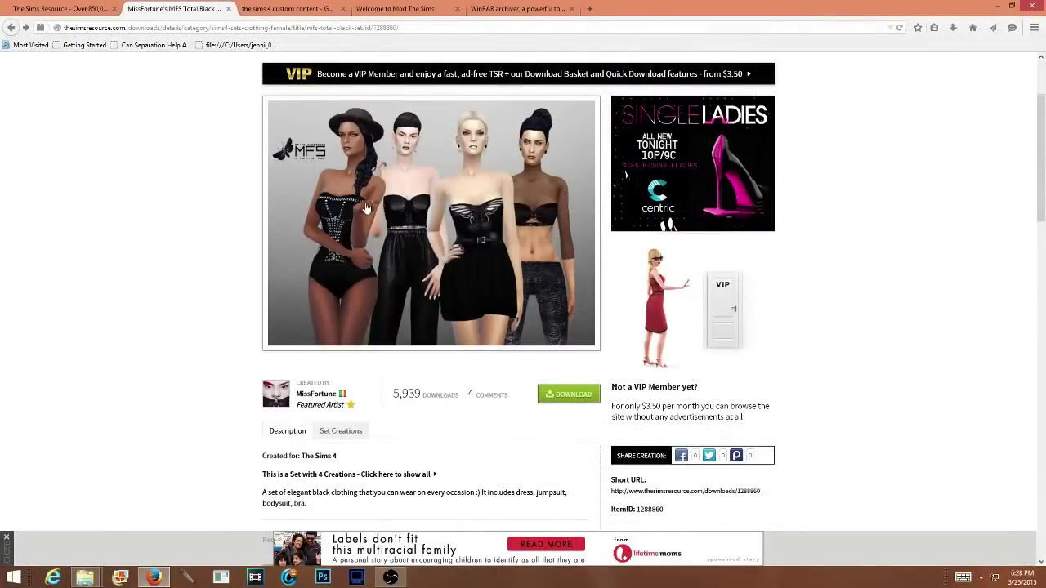
# Download the MFS Total Black Set and confirm 1288860.zip in the downloads list.
pyautogui.scroll(2, 553, 166)
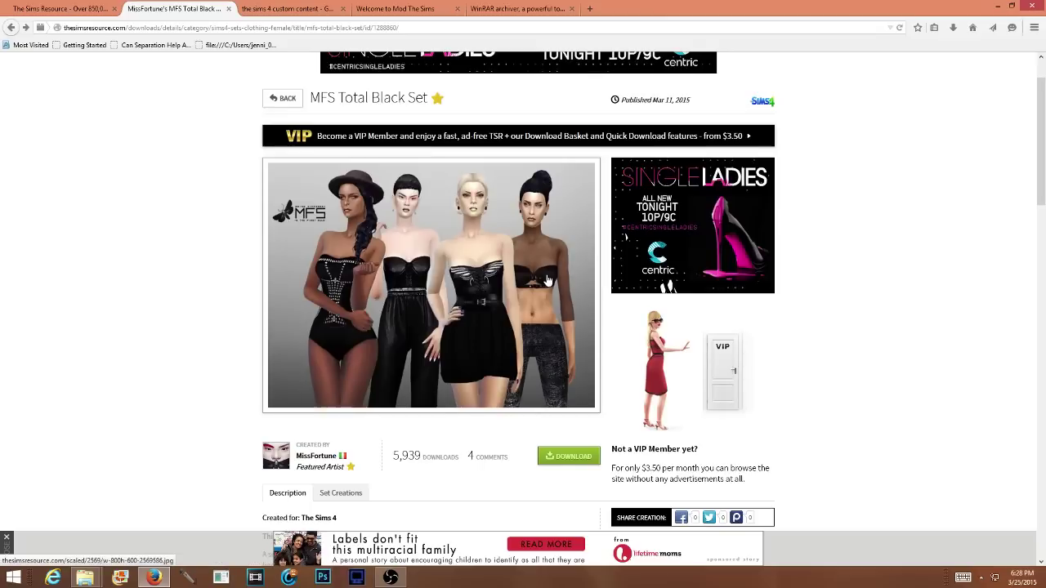
pyautogui.scroll(-4, 547, 281)
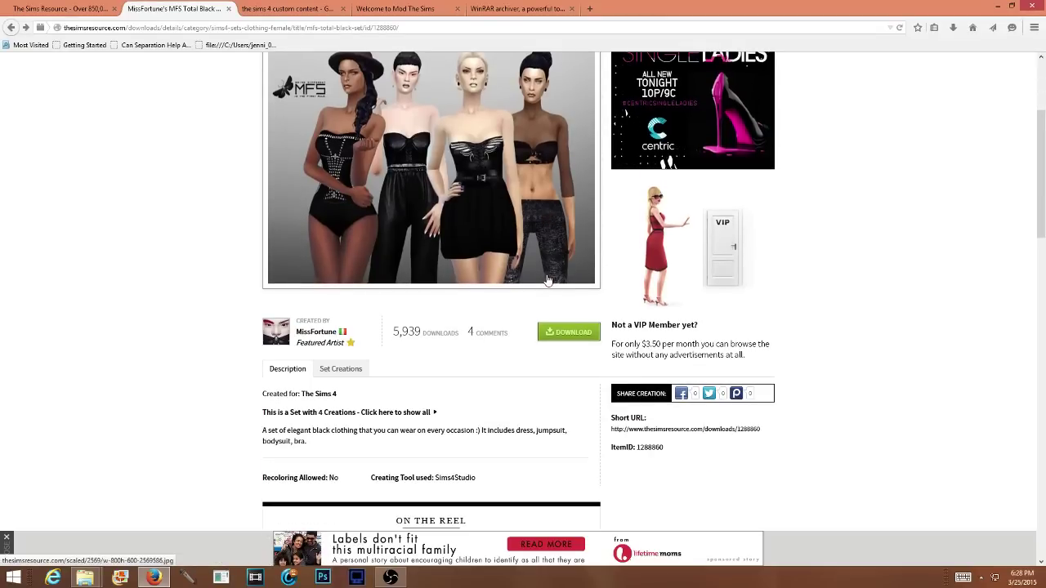
pyautogui.scroll(2, 872, 357)
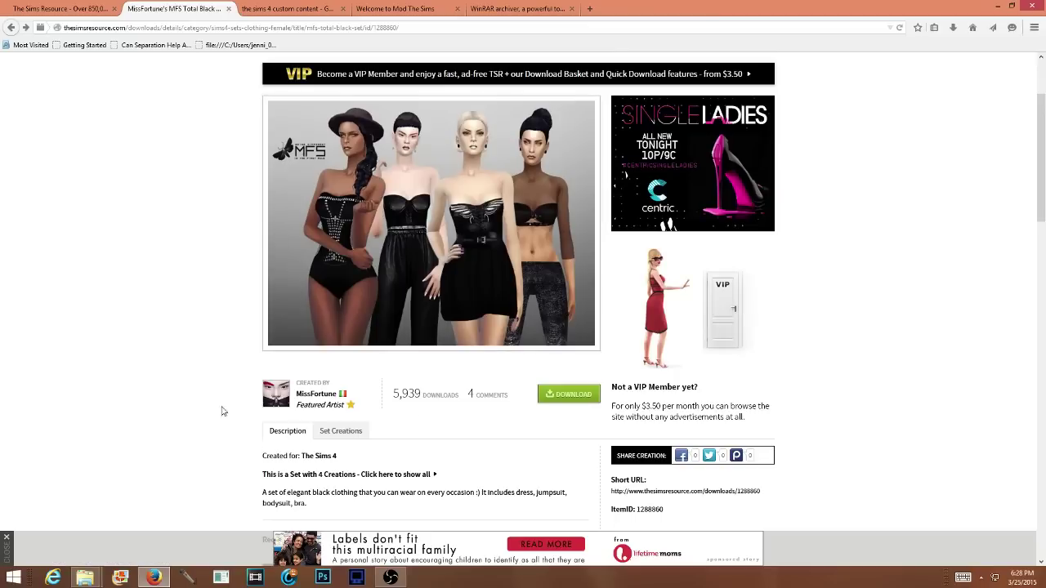
pyautogui.click(952, 30)
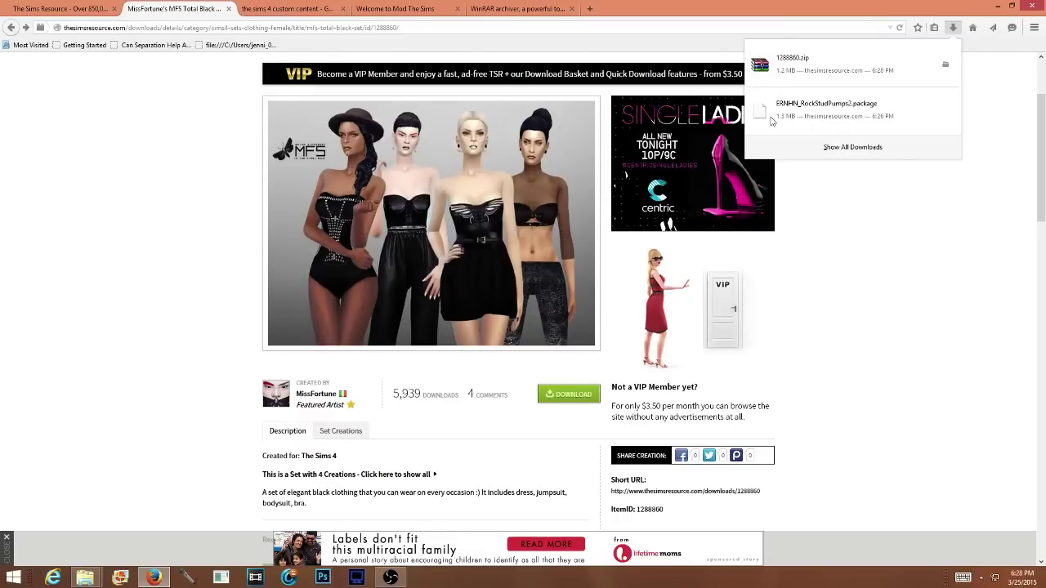
# Open 1288860.zip in WinRAR, dismiss the licence reminder, and arrange the Explorer window.
pyautogui.click(762, 71)
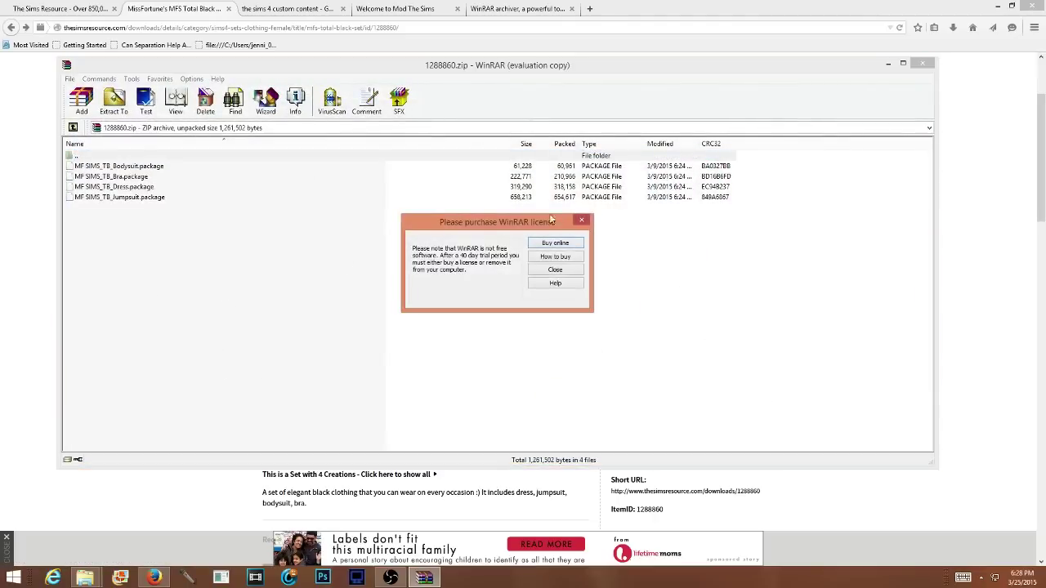
pyautogui.click(556, 270)
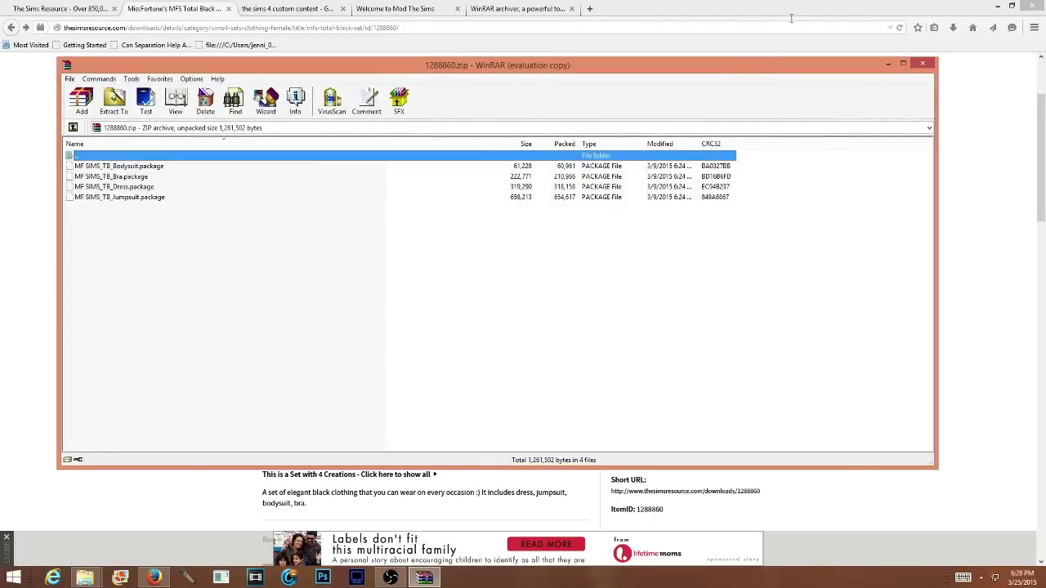
pyautogui.click(954, 30)
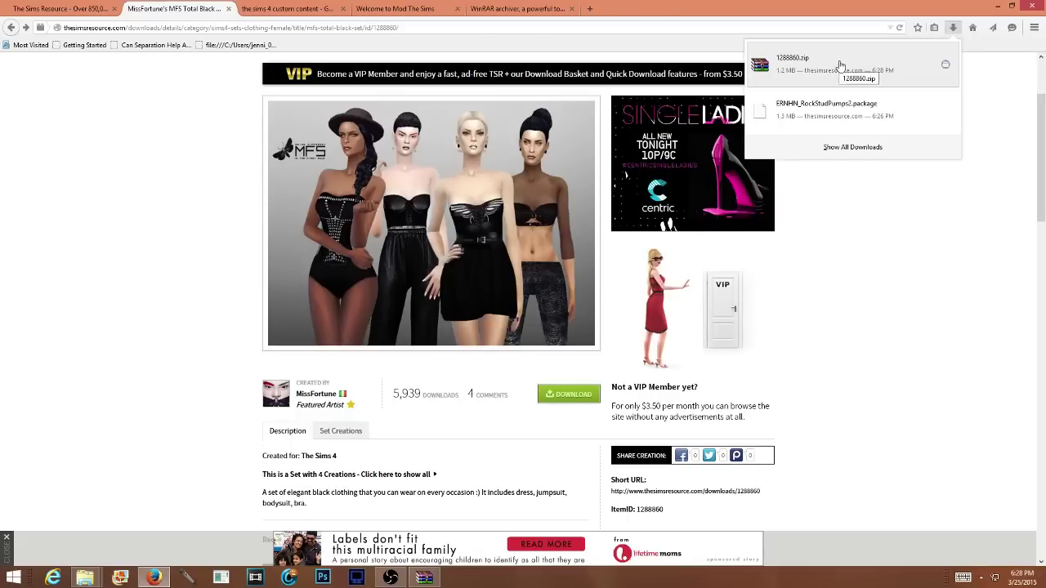
pyautogui.click(84, 578)
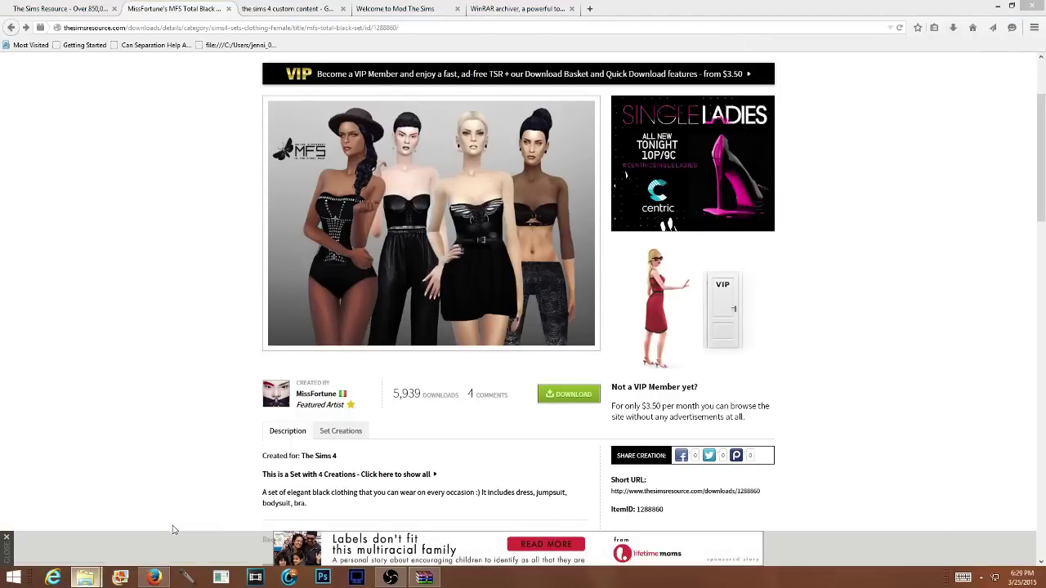
pyautogui.click(890, 82)
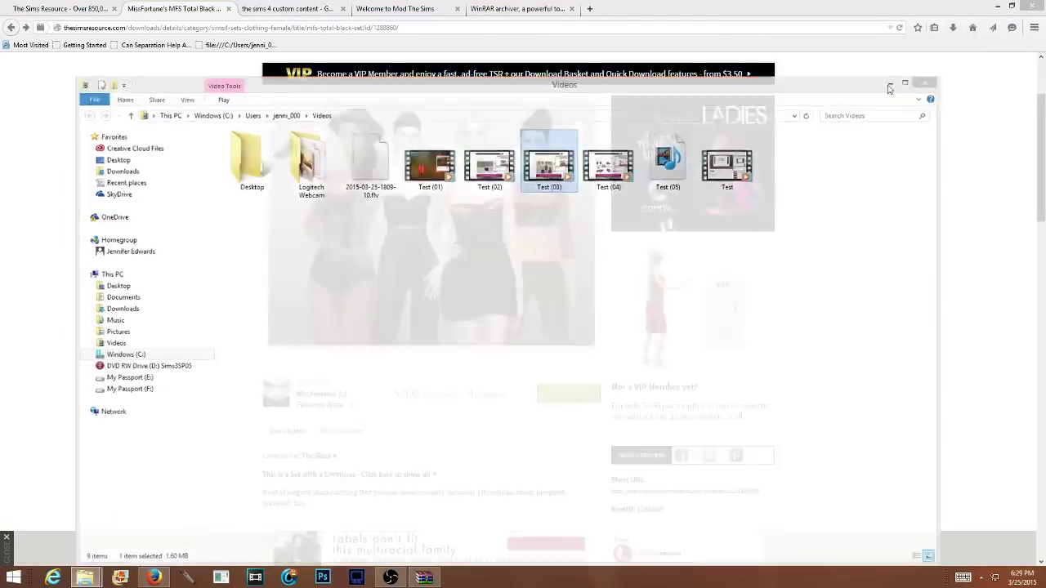
pyautogui.click(424, 578)
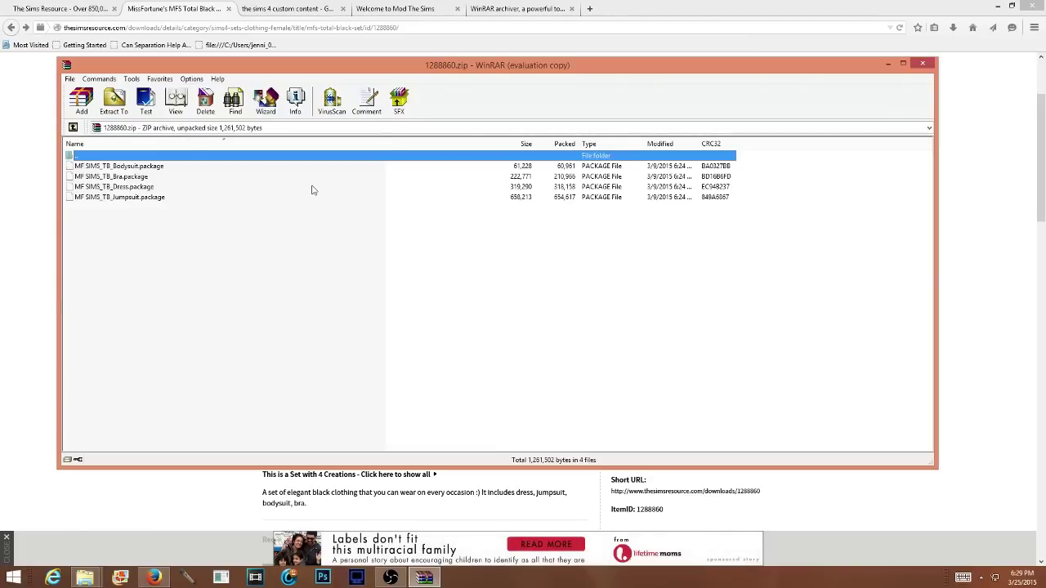
# Copy the four MF SIMS_TB package files into the Mods folder, then close the archive.
pyautogui.moveTo(187, 229); pyautogui.dragTo(91, 188)
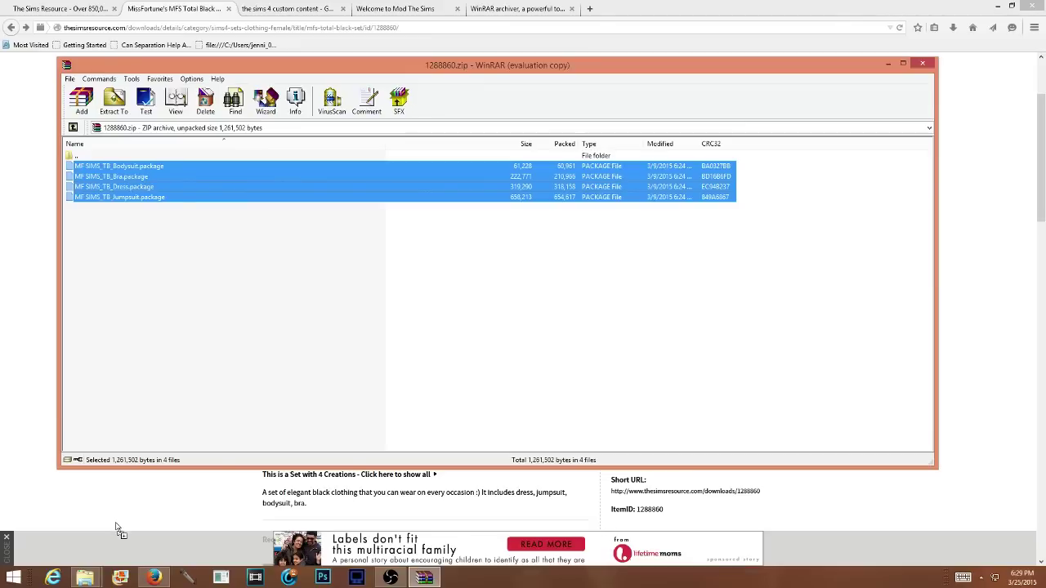
pyautogui.moveTo(65, 579); pyautogui.dragTo(310, 310)
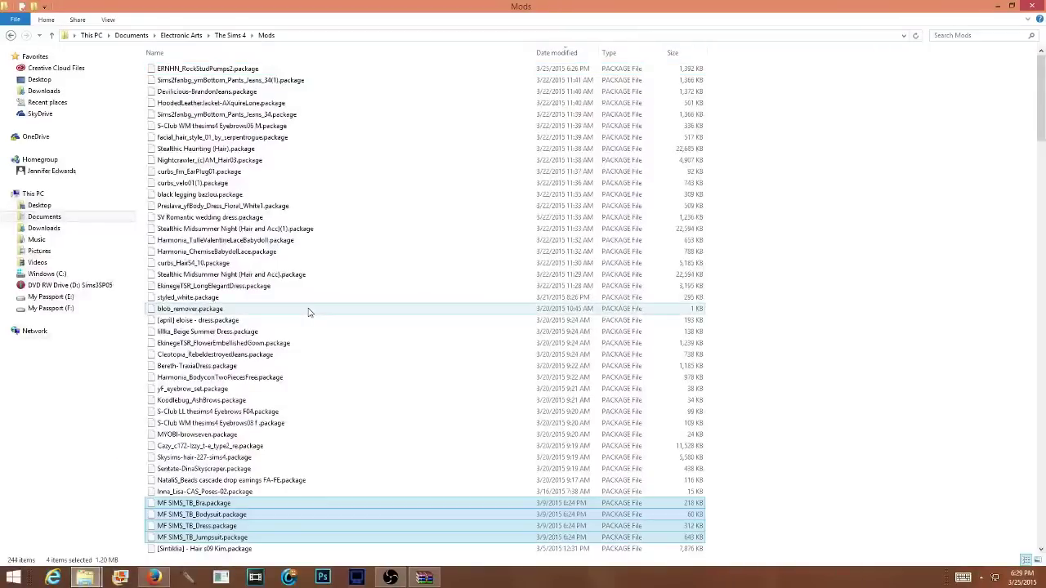
pyautogui.click(872, 302)
pyautogui.scroll(-3, 870, 282)
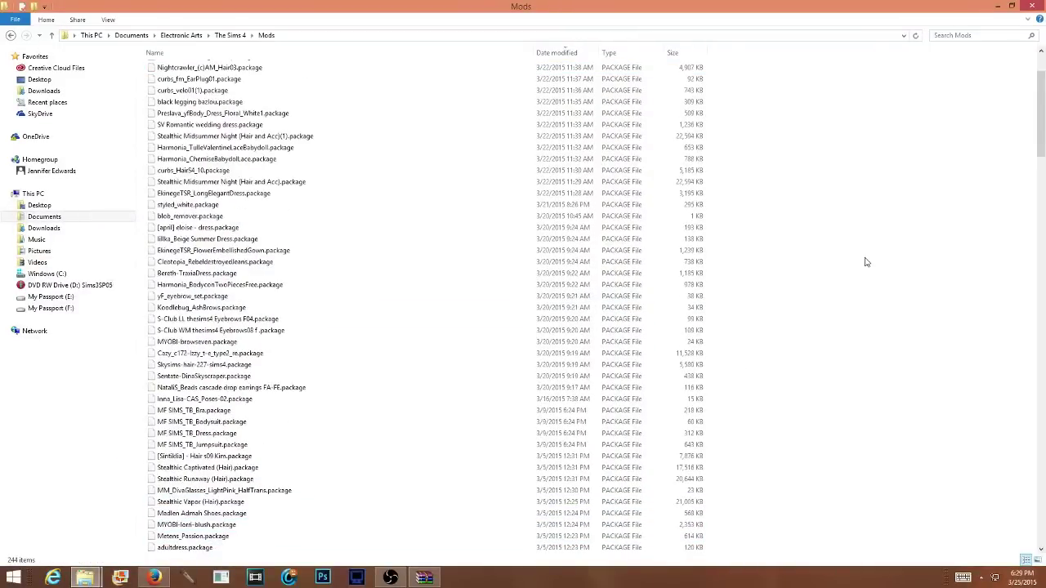
pyautogui.click(1000, 6)
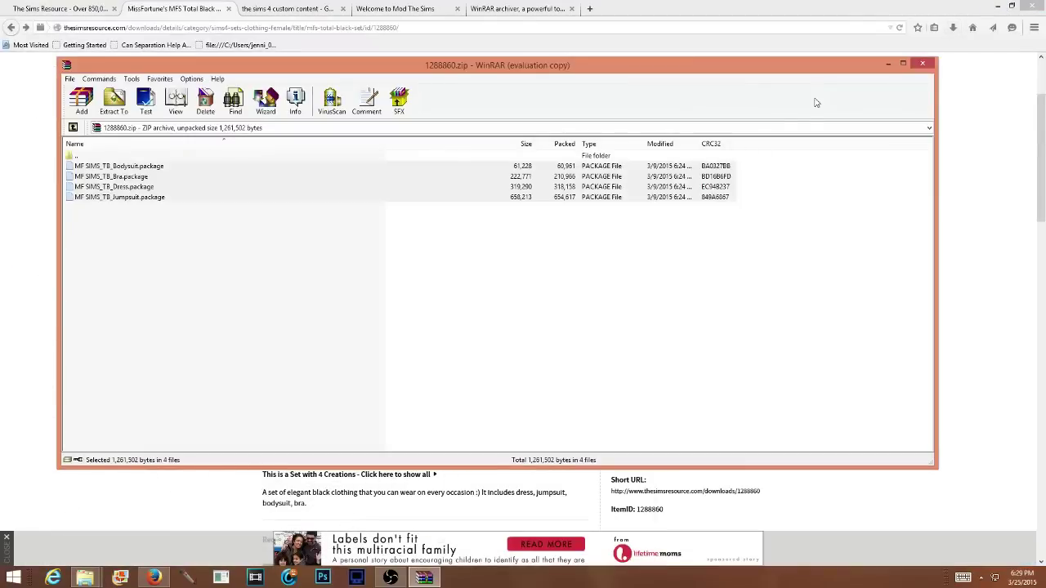
pyautogui.click(924, 64)
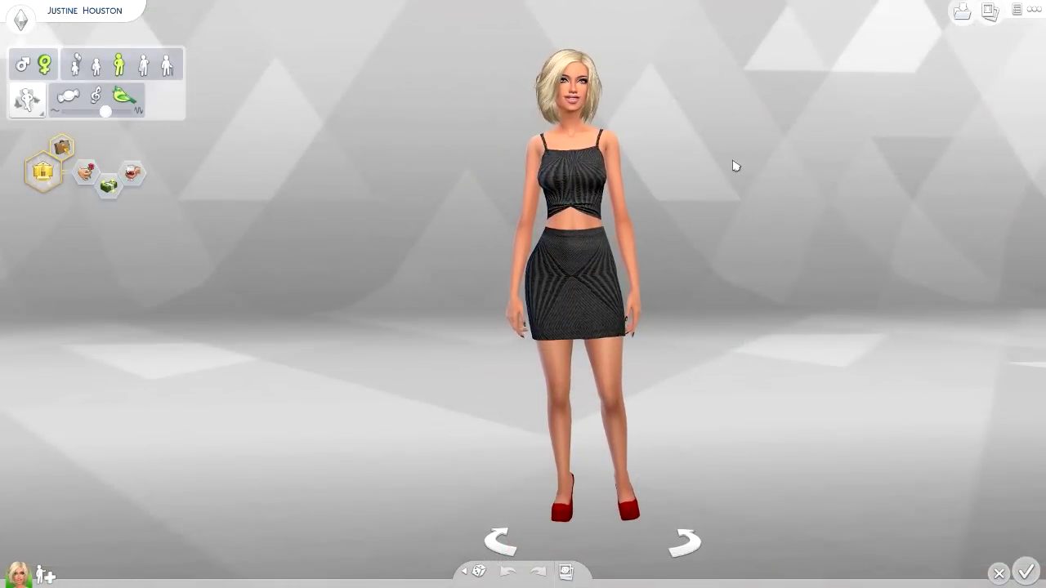
# Open the Sim's outfit choices, browse the Full Body list, and switch to Shoes.
pyautogui.scroll(2, 733, 163)
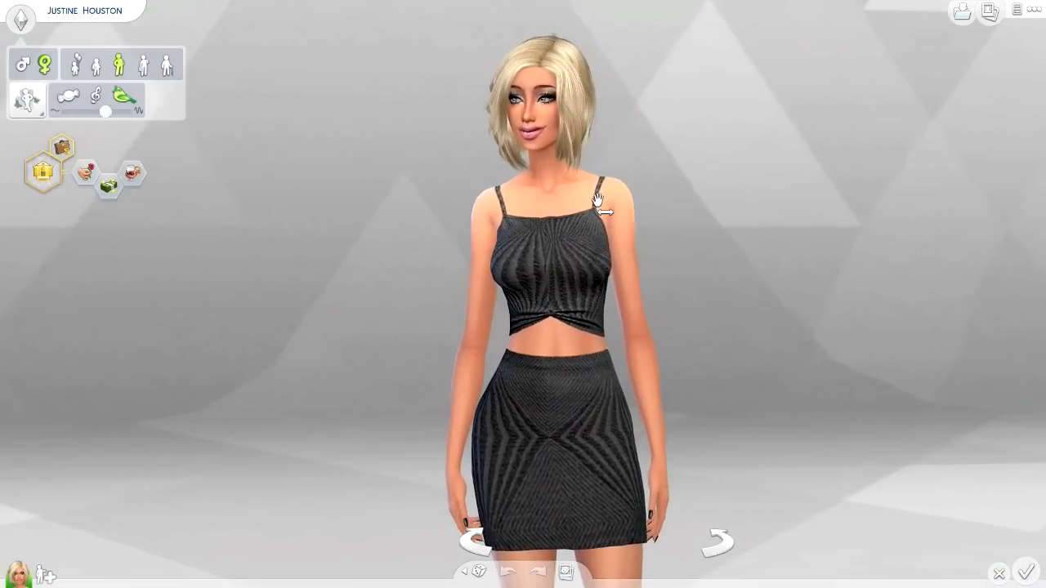
pyautogui.click(509, 310)
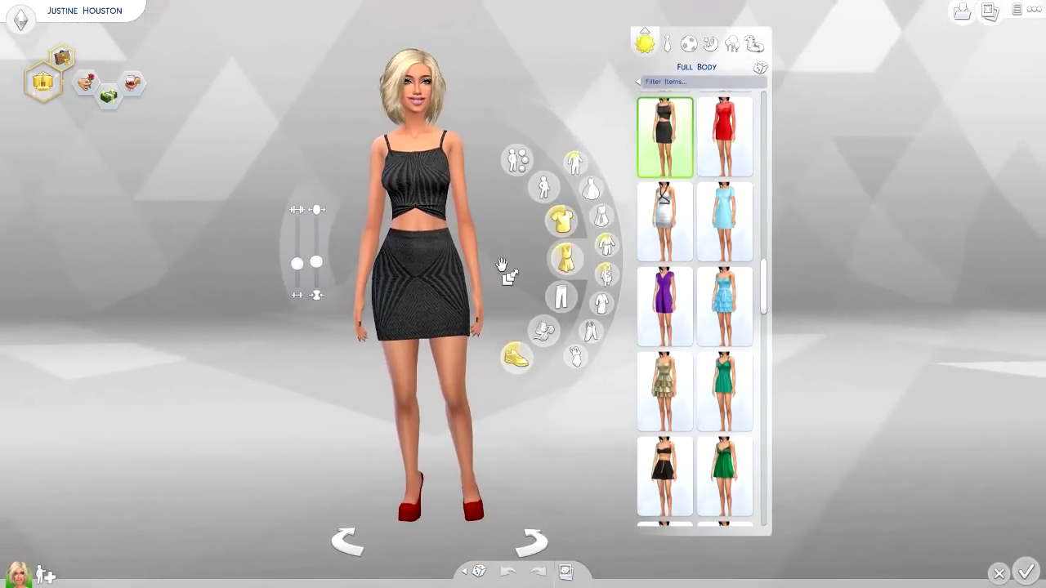
pyautogui.scroll(-3, 708, 282)
pyautogui.scroll(-2, 708, 282)
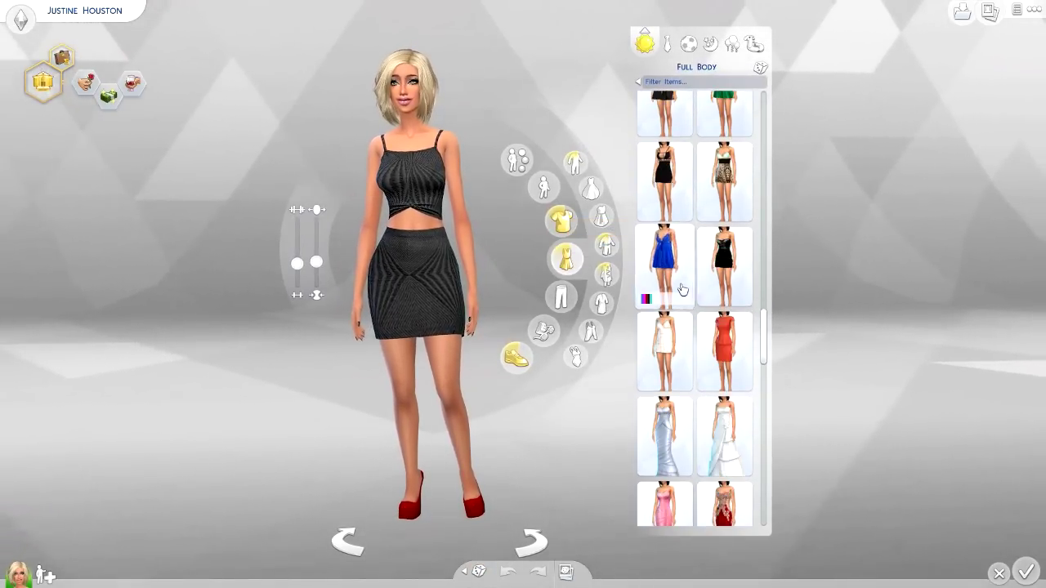
pyautogui.click(515, 357)
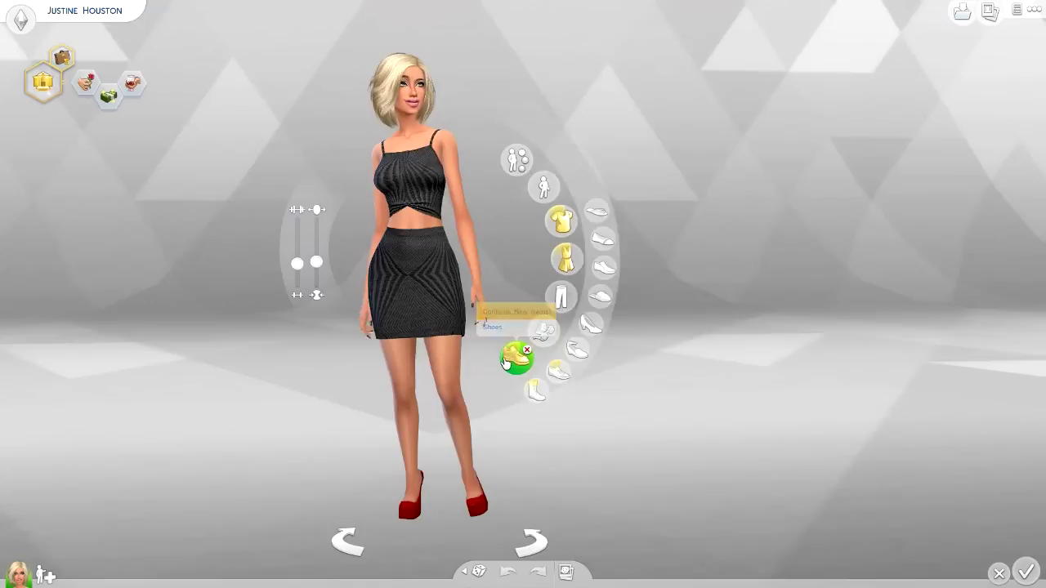
# Browse the shoes and put the strappy heels on the Sim.
pyautogui.scroll(-2, 732, 263)
pyautogui.scroll(-5, 731, 263)
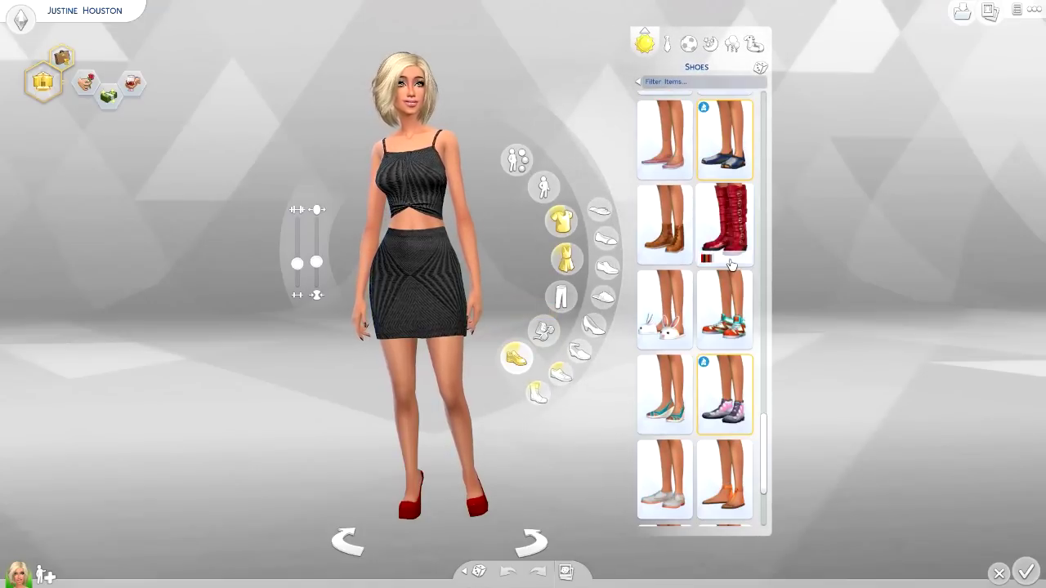
pyautogui.scroll(-3, 731, 263)
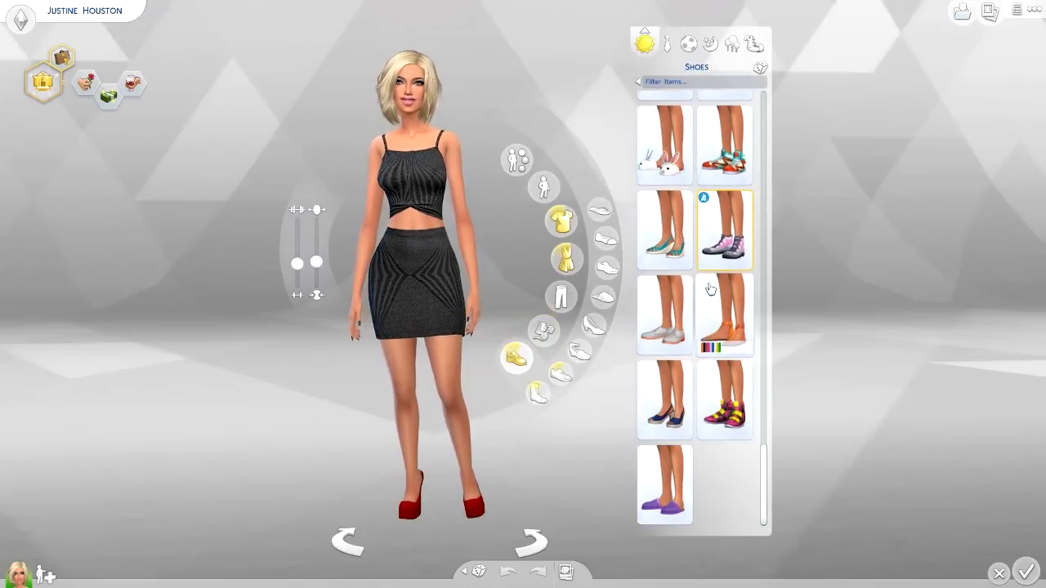
pyautogui.scroll(6, 715, 368)
pyautogui.scroll(8, 715, 368)
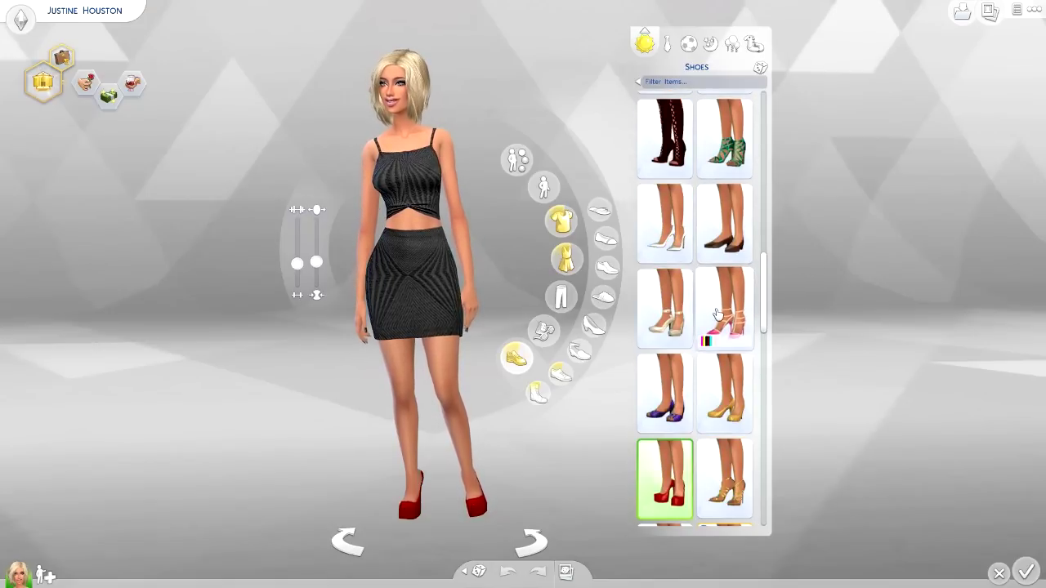
pyautogui.click(719, 322)
# Switch the heels to black, try another colour, then return to Full Body outfits.
pyautogui.scroll(2, 719, 326)
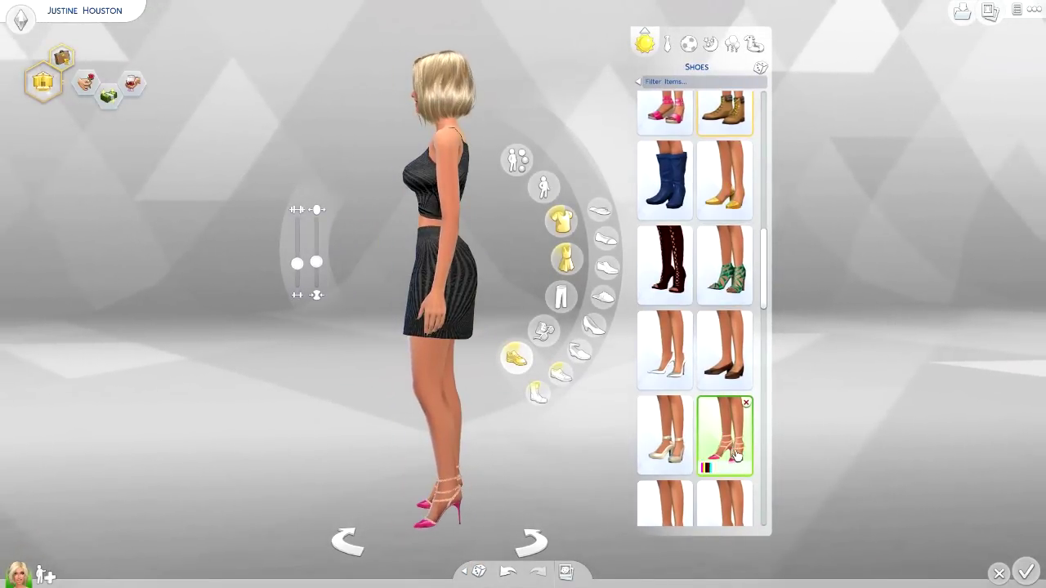
pyautogui.click(726, 484)
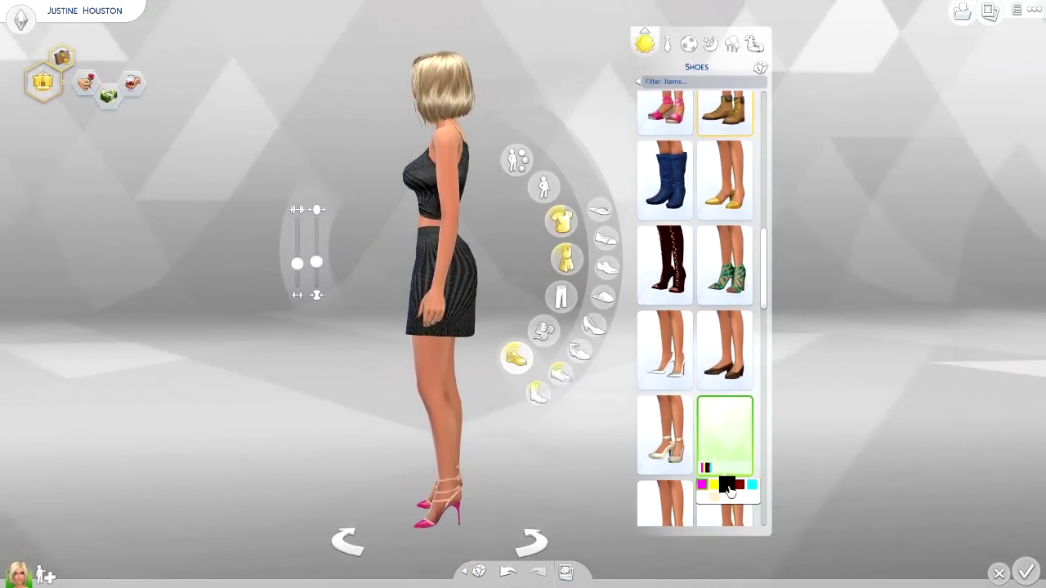
pyautogui.click(701, 497)
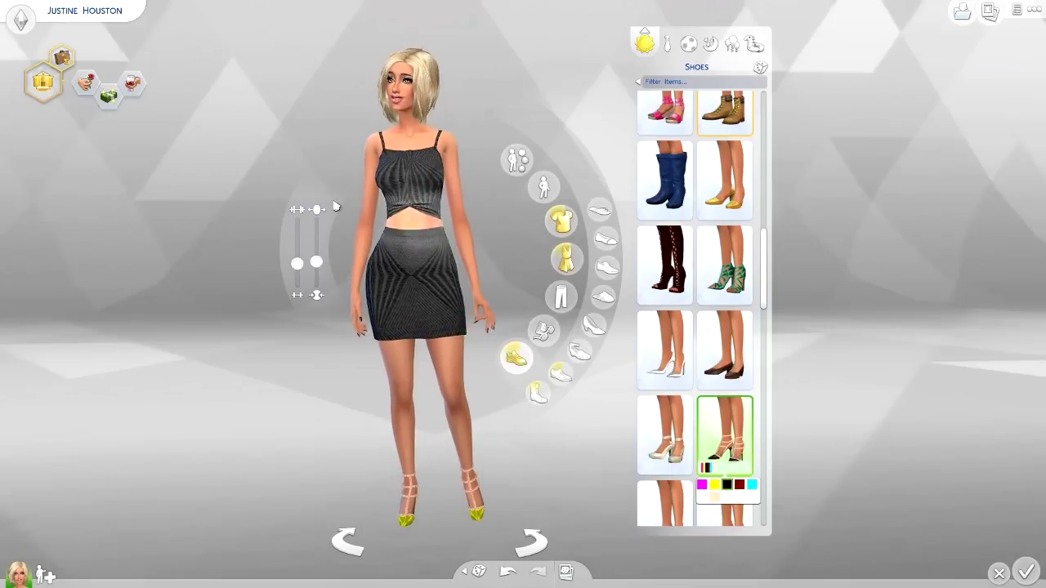
pyautogui.click(565, 258)
pyautogui.scroll(-3, 703, 270)
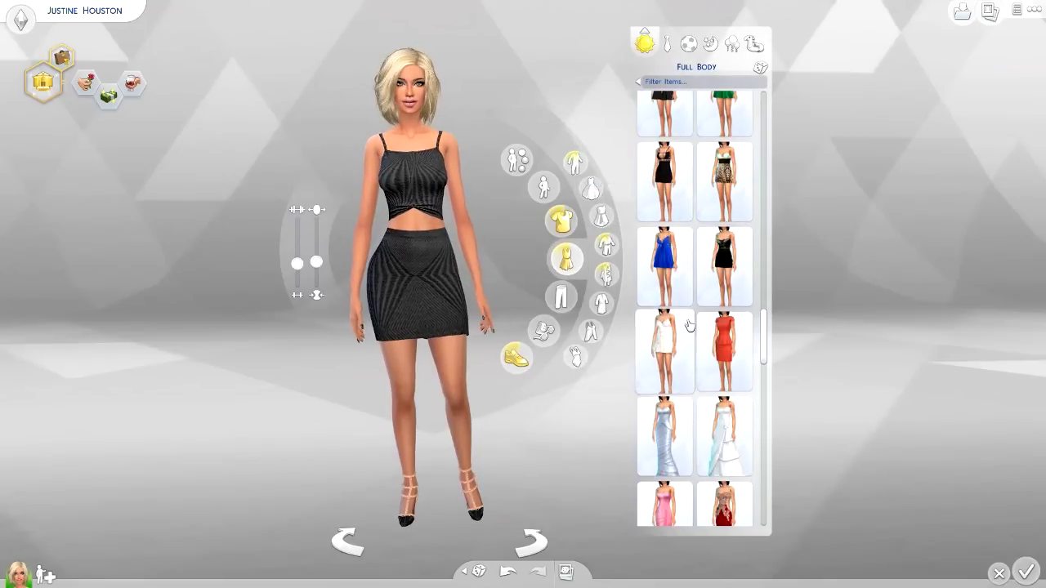
# Try the black strapless dress and then the black jumpsuit on the Sim.
pyautogui.click(723, 246)
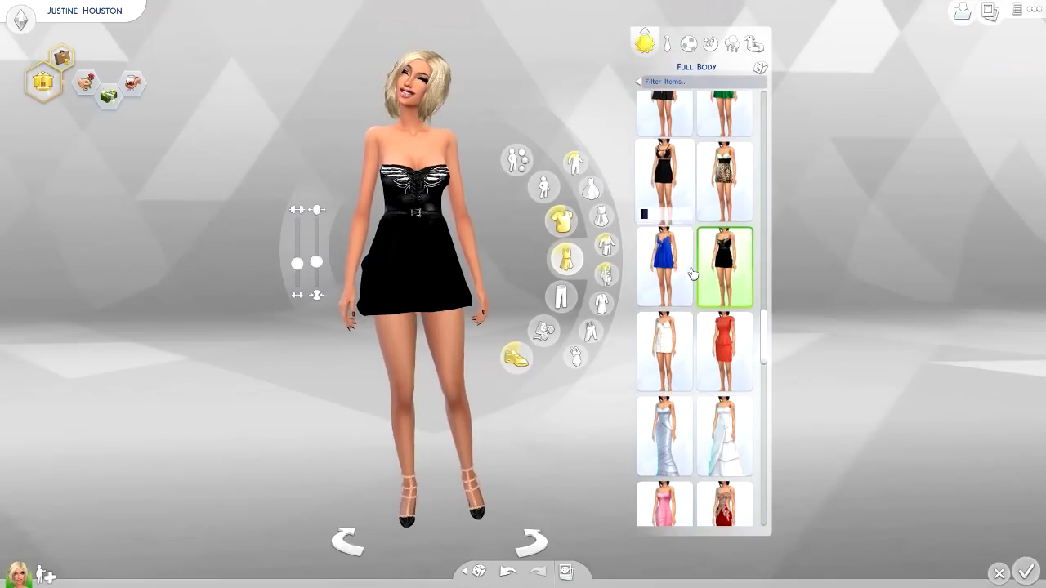
pyautogui.scroll(-5, 692, 273)
pyautogui.scroll(8, 691, 272)
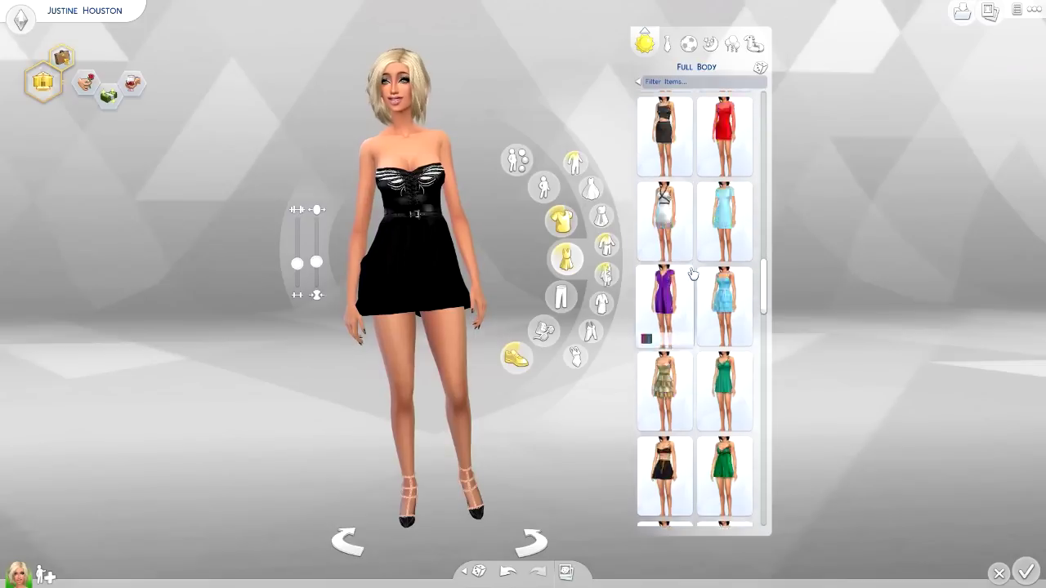
pyautogui.scroll(4, 687, 348)
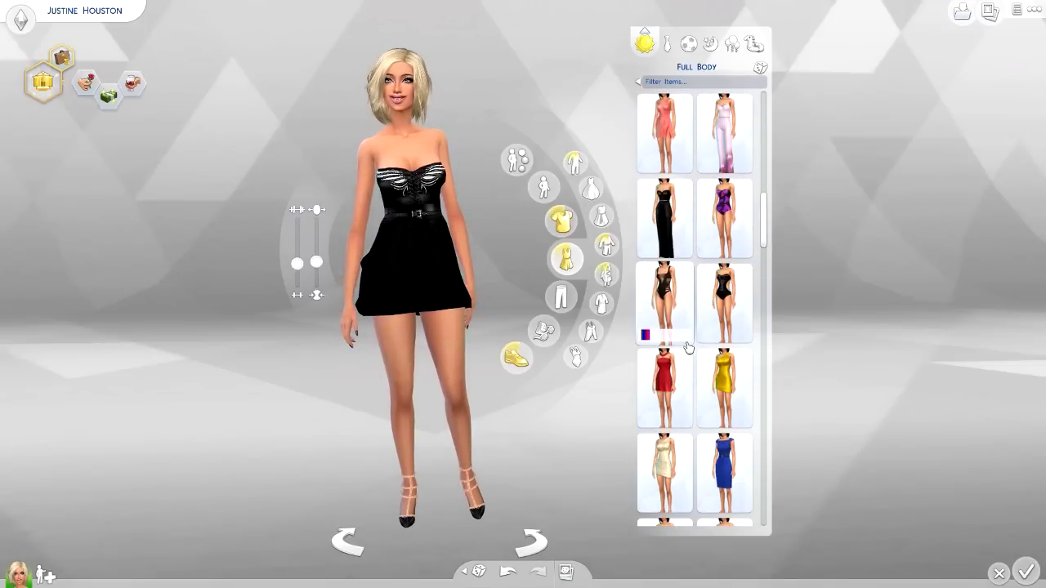
pyautogui.click(683, 216)
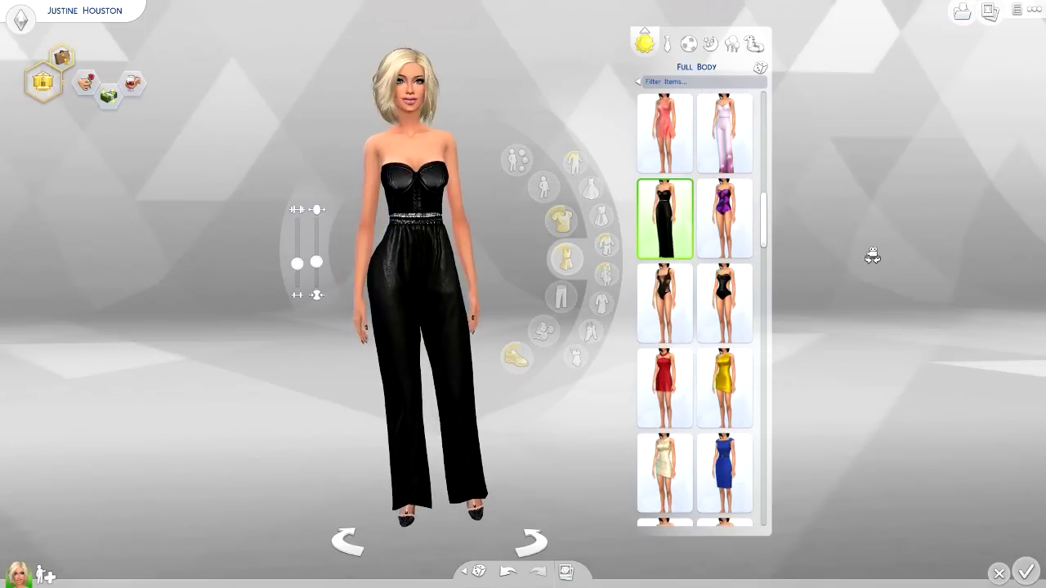
# Dress the Sim in the sheer brown top from Tops, then open the game menu.
pyautogui.scroll(1, 695, 245)
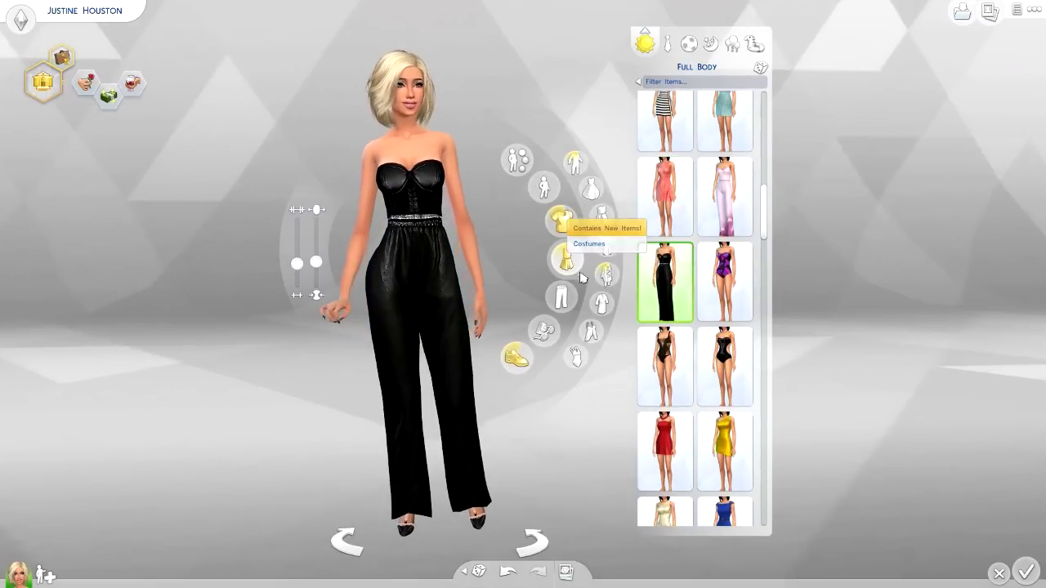
pyautogui.click(564, 225)
pyautogui.scroll(-4, 716, 233)
pyautogui.scroll(-4, 716, 233)
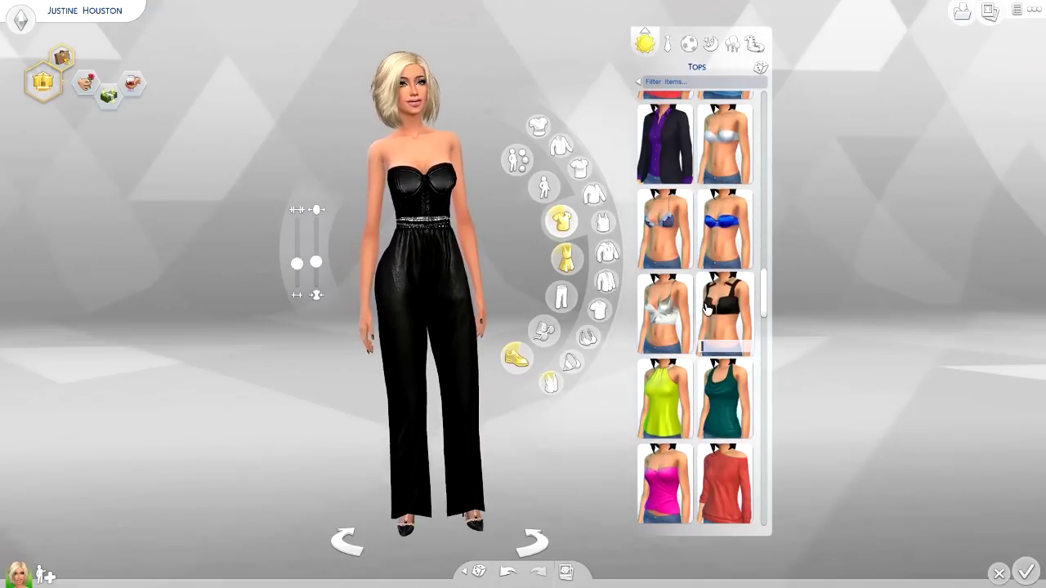
pyautogui.scroll(-10, 704, 306)
pyautogui.scroll(15, 704, 306)
pyautogui.scroll(15, 705, 306)
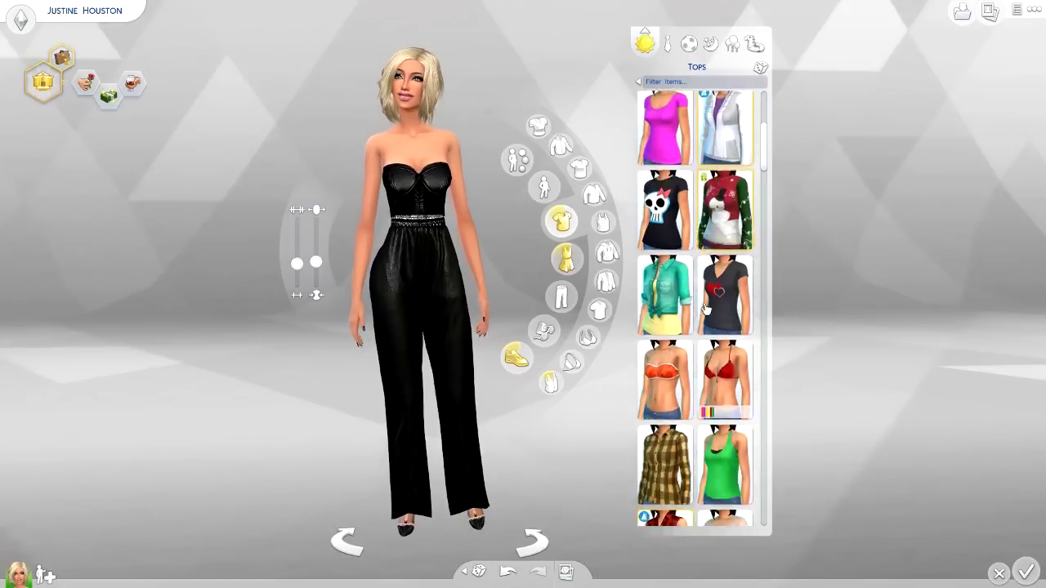
pyautogui.scroll(4, 705, 308)
pyautogui.scroll(-2, 708, 319)
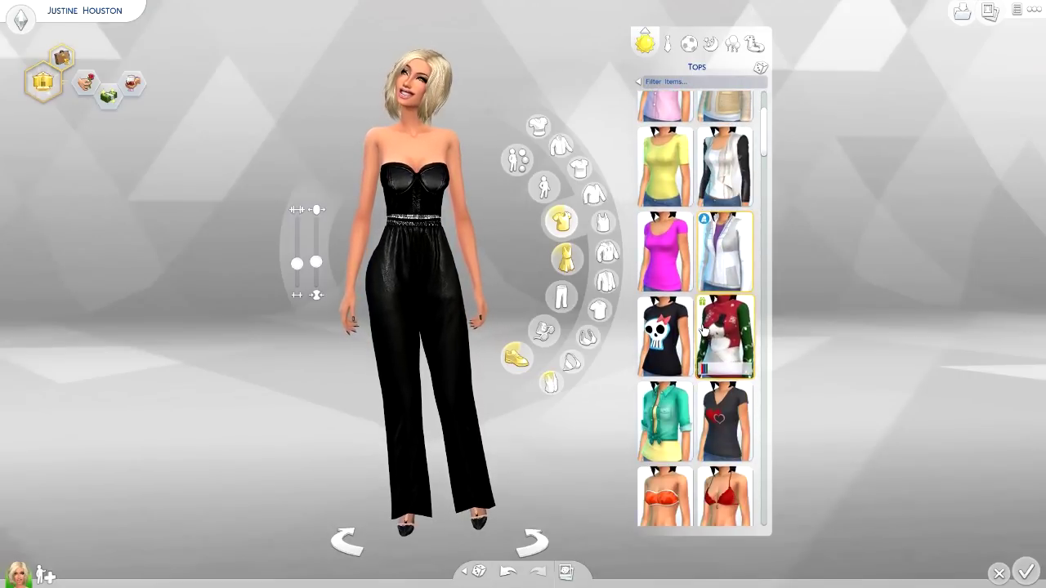
pyautogui.scroll(2, 702, 325)
pyautogui.moveTo(763, 124); pyautogui.dragTo(753, 242)
pyautogui.click(725, 243)
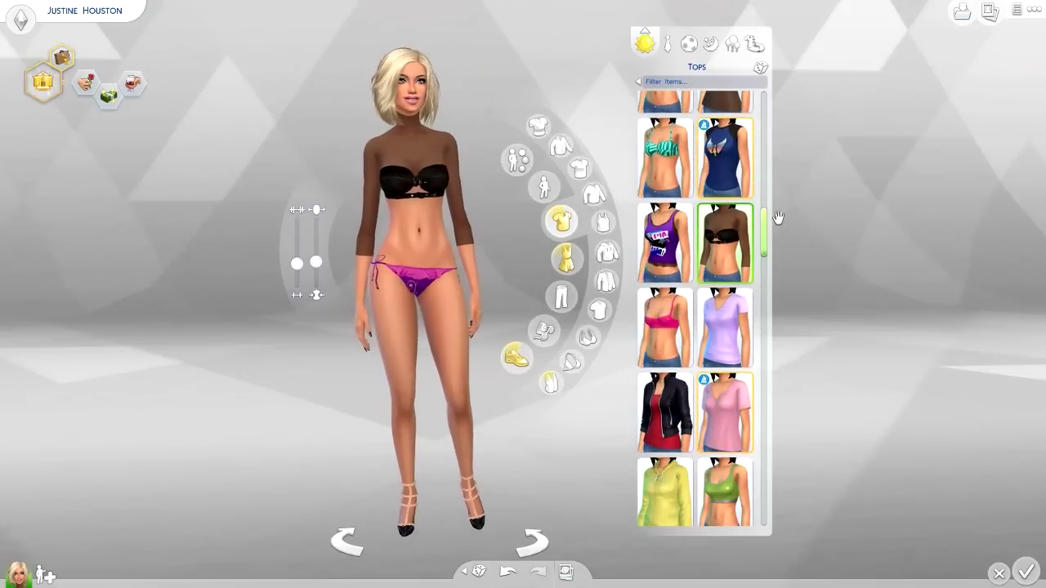
pyautogui.click(1017, 9)
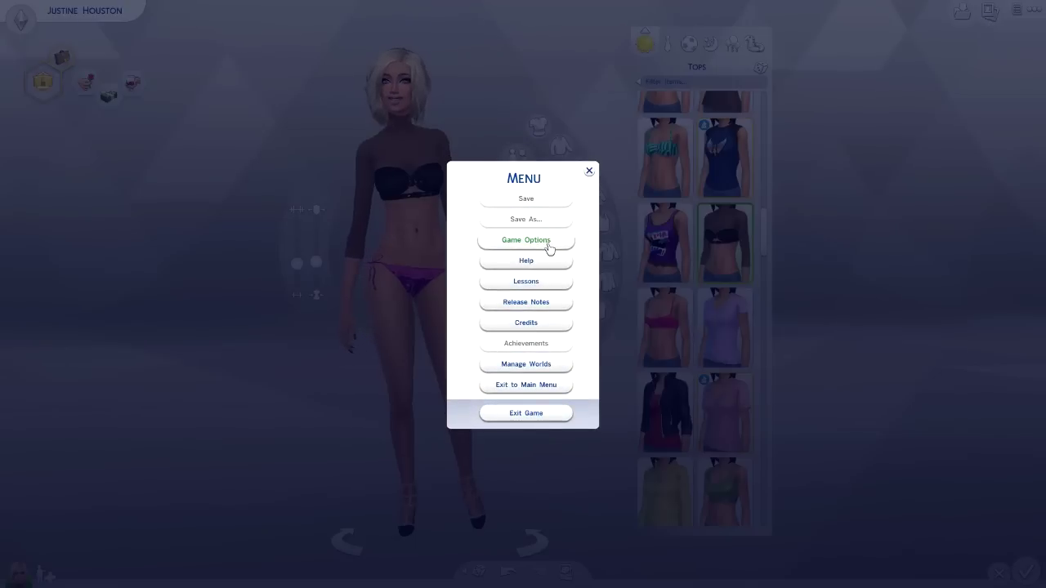
# Review the Ultra graphics settings in Game Options, then close Game Options and the menu.
pyautogui.click(550, 248)
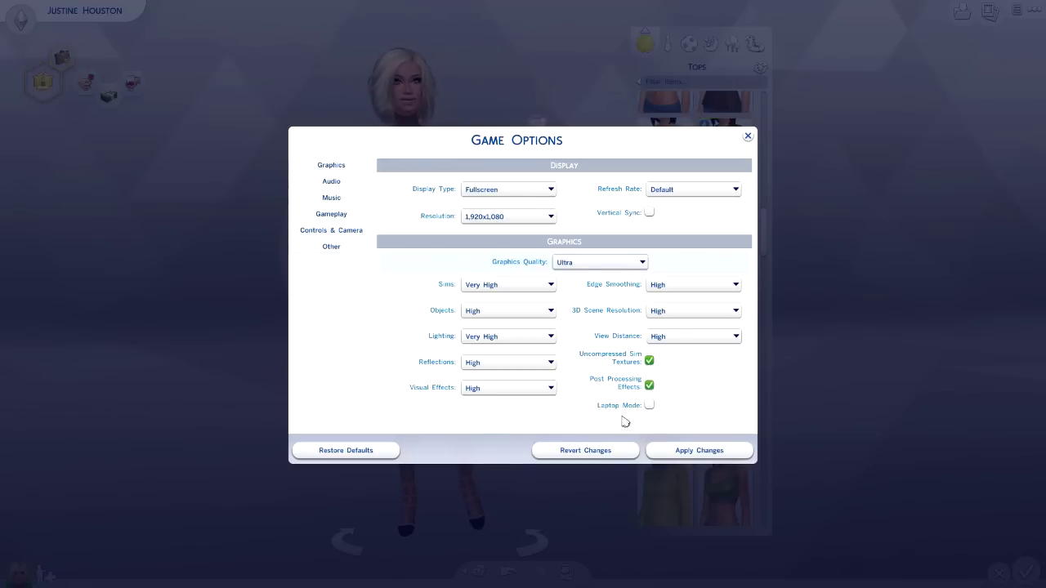
pyautogui.click(748, 137)
pyautogui.click(590, 172)
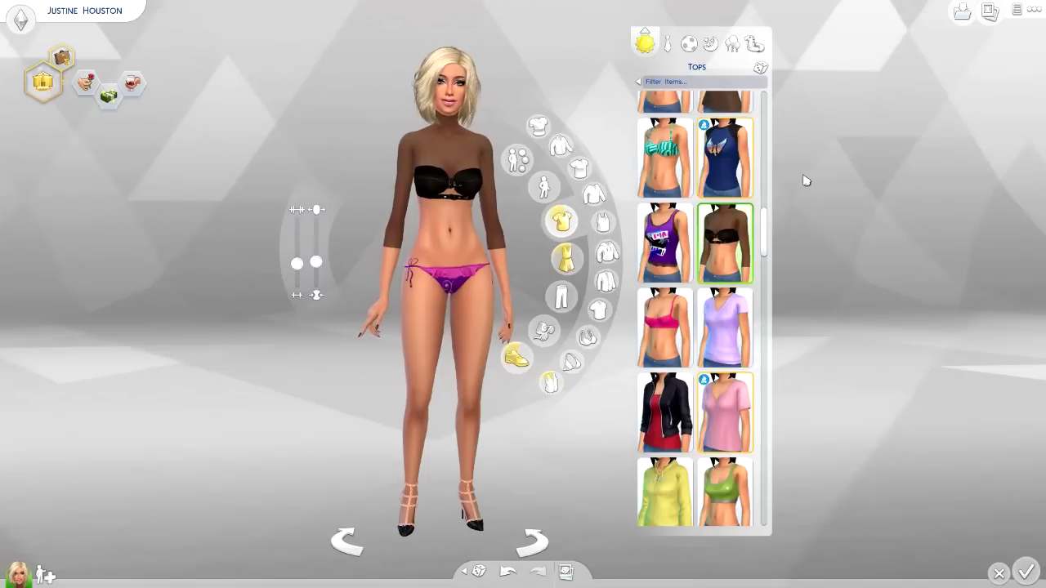